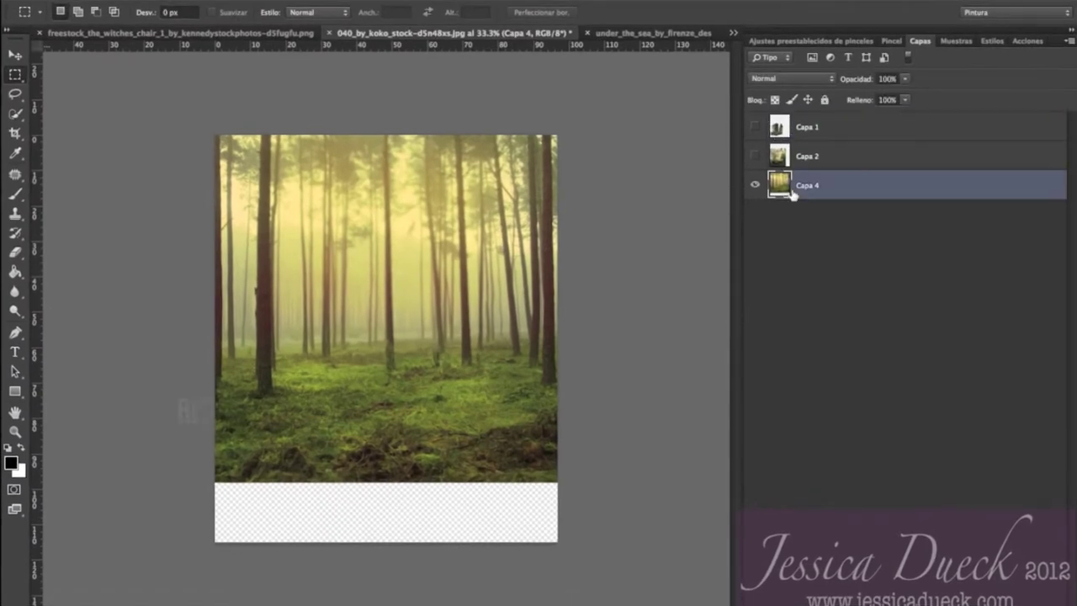
{"action": "right_click", "coordinate": [358, 253]}
{"action": "left_click", "coordinate": [407, 390]}
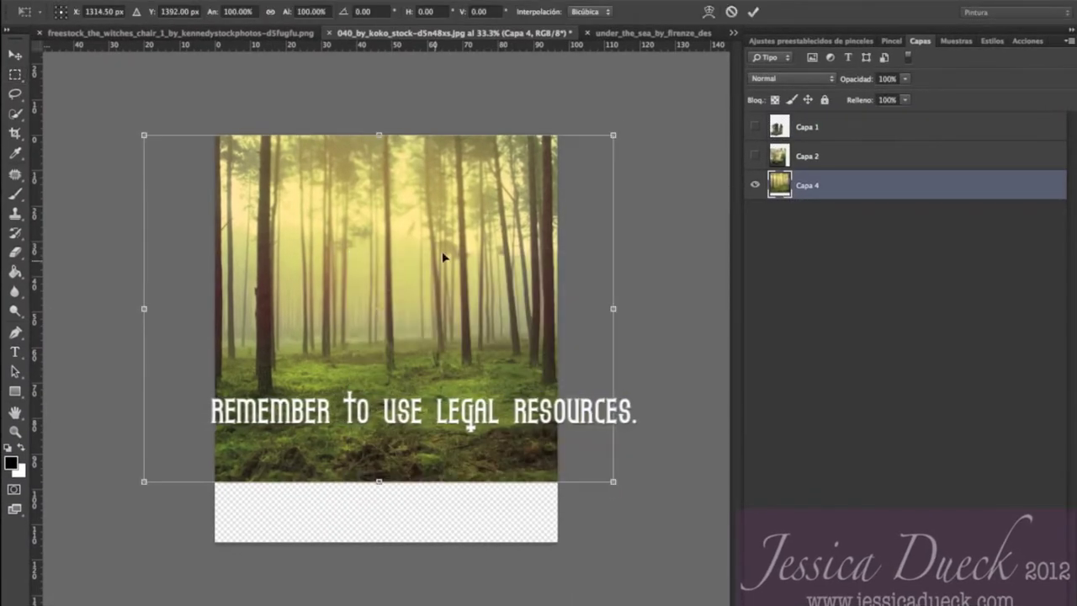
{"action": "left_click", "coordinate": [730, 13]}
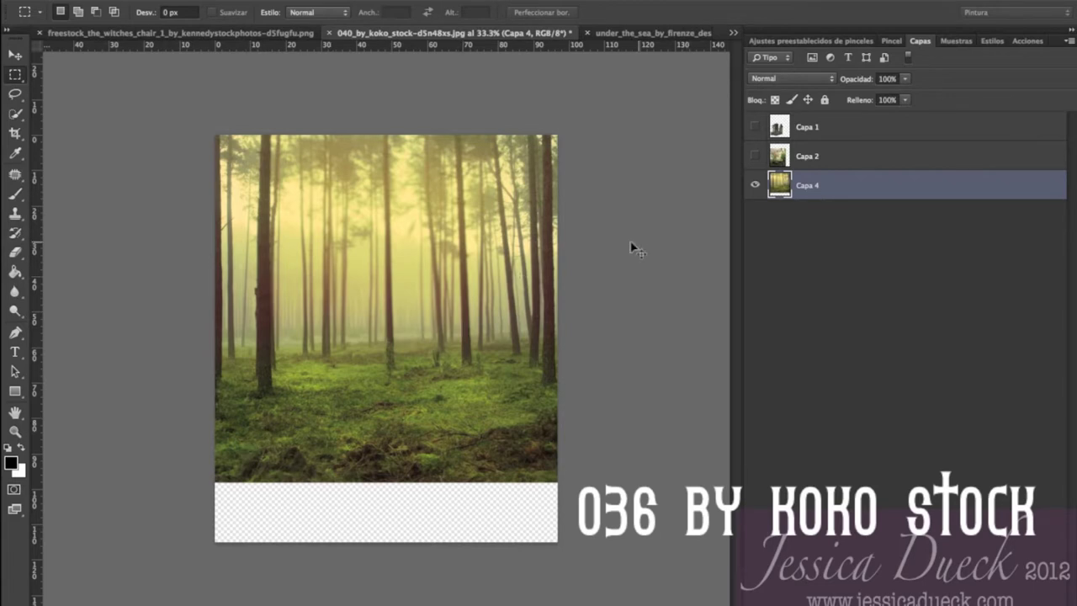
- Paste the shell castle image as a new layer above the forest layer and hide it
{"action": "key", "text": "super+v"}
{"action": "left_click", "coordinate": [808, 220]}
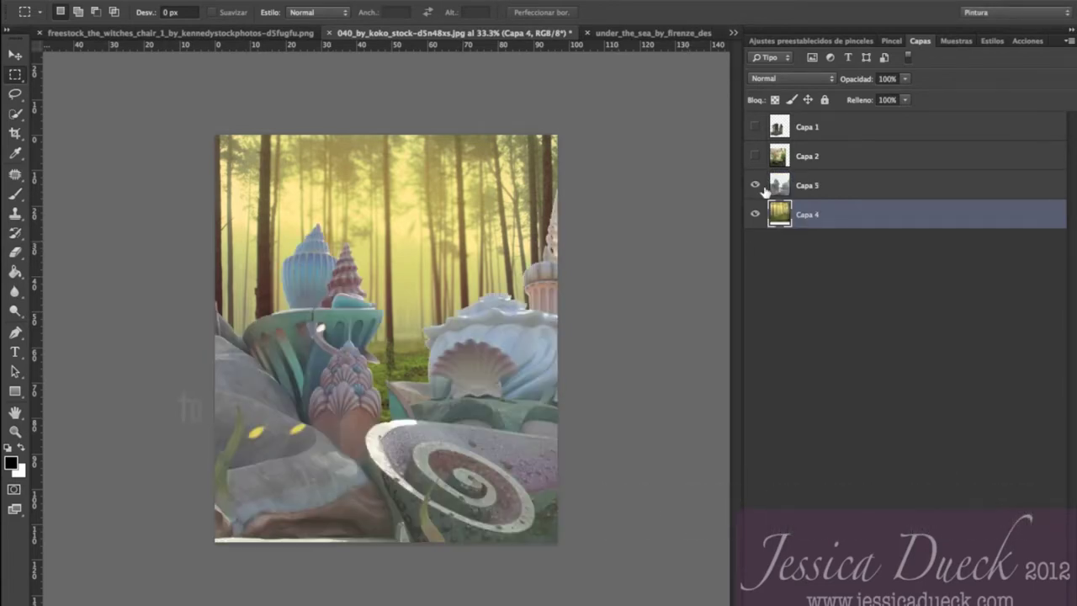
{"action": "left_click", "coordinate": [755, 185]}
- Copy the forest floor's lowest strip to a new layer and stretch it over the empty area, at 114.32% width and 137.05% height
{"action": "left_click_drag", "start_coordinate": [210, 421], "coordinate": [589, 482]}
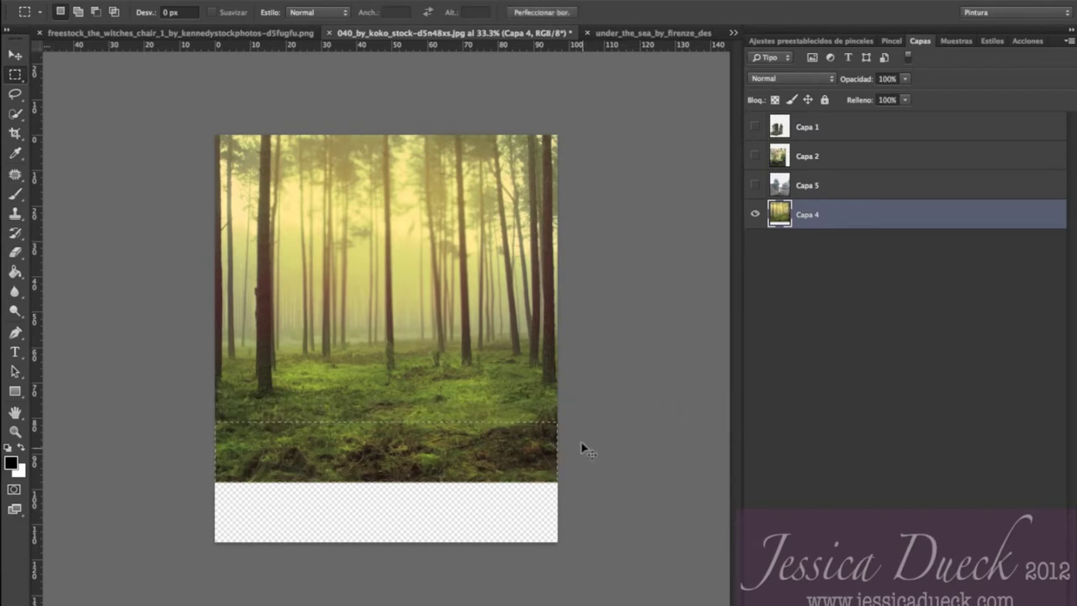
{"action": "key", "text": "ctrl+j"}
{"action": "right_click", "coordinate": [403, 381]}
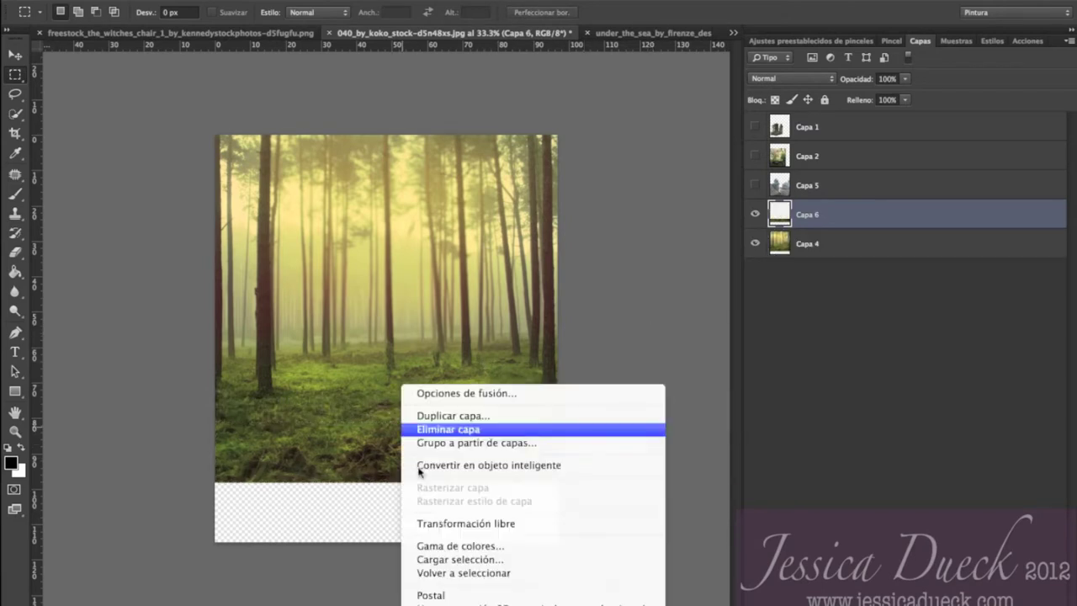
{"action": "left_click", "coordinate": [429, 519]}
{"action": "left_click_drag", "start_coordinate": [452, 444], "coordinate": [452, 504]}
{"action": "left_click_drag", "start_coordinate": [559, 482], "coordinate": [599, 461]}
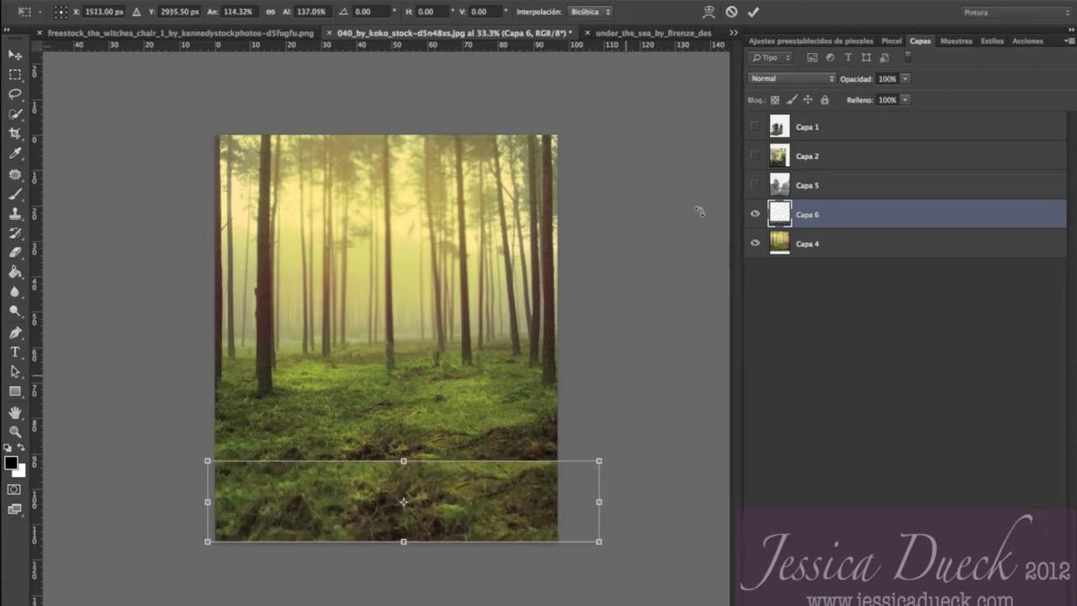
{"action": "left_click", "coordinate": [754, 13]}
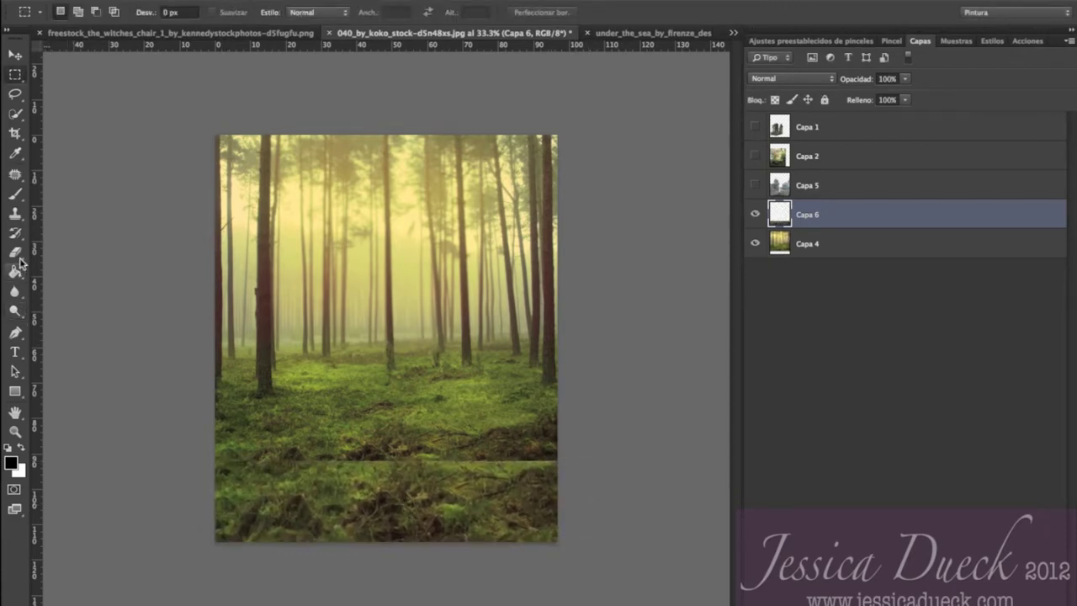
- Erase the upper edge of the copied ground strip with a 142 px textured Eraser brush to blend the seam
{"action": "left_click", "coordinate": [16, 252]}
{"action": "right_click", "coordinate": [389, 366]}
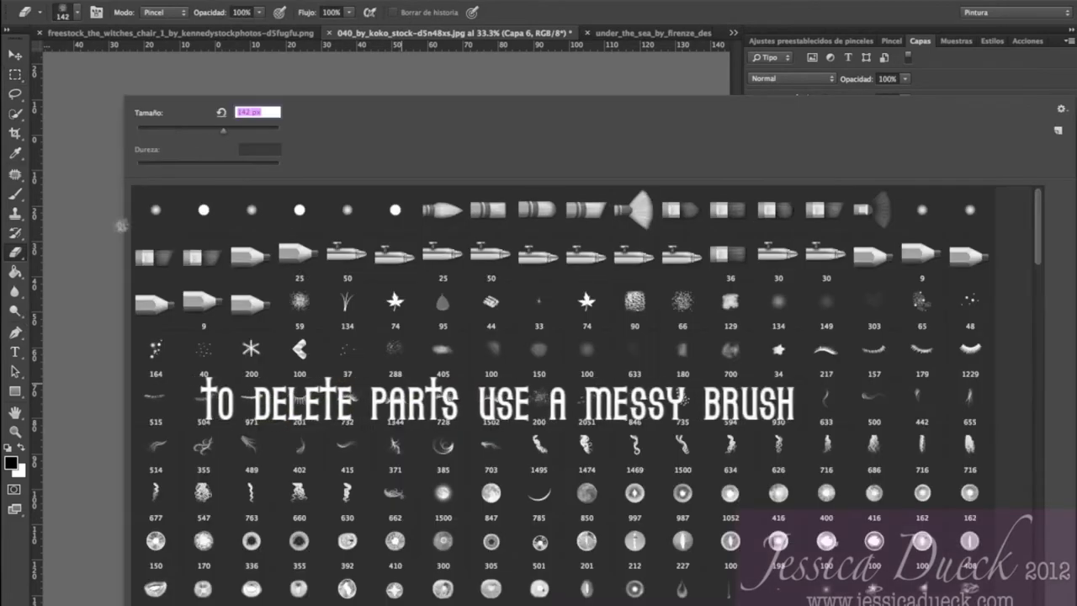
{"action": "left_click", "coordinate": [84, 261]}
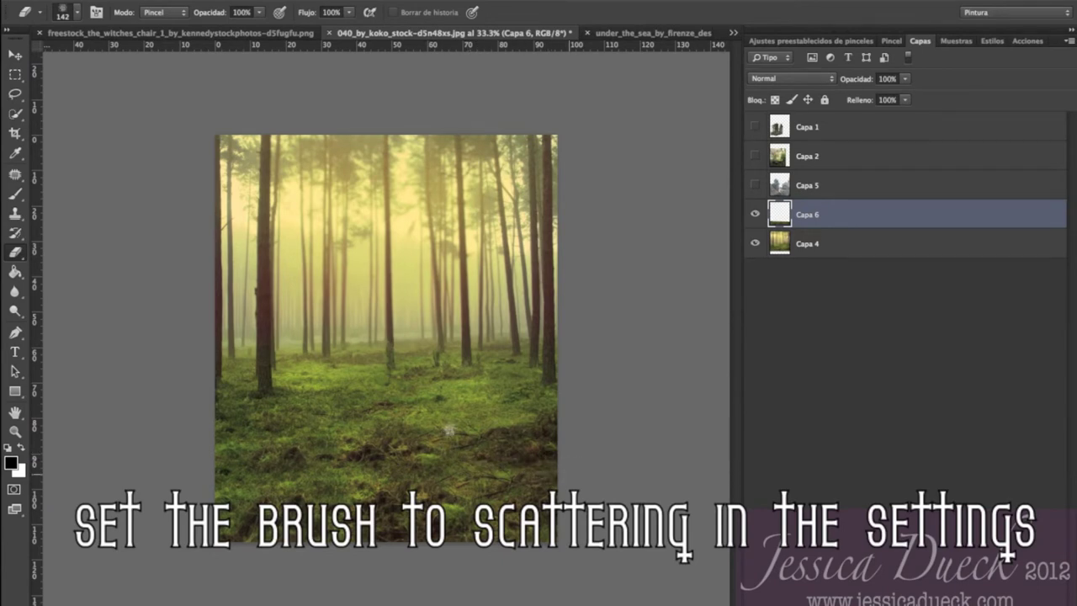
- Flip the ground strip horizontally and move it slightly upward to blend with the forest floor above it
{"action": "left_click", "coordinate": [14, 74]}
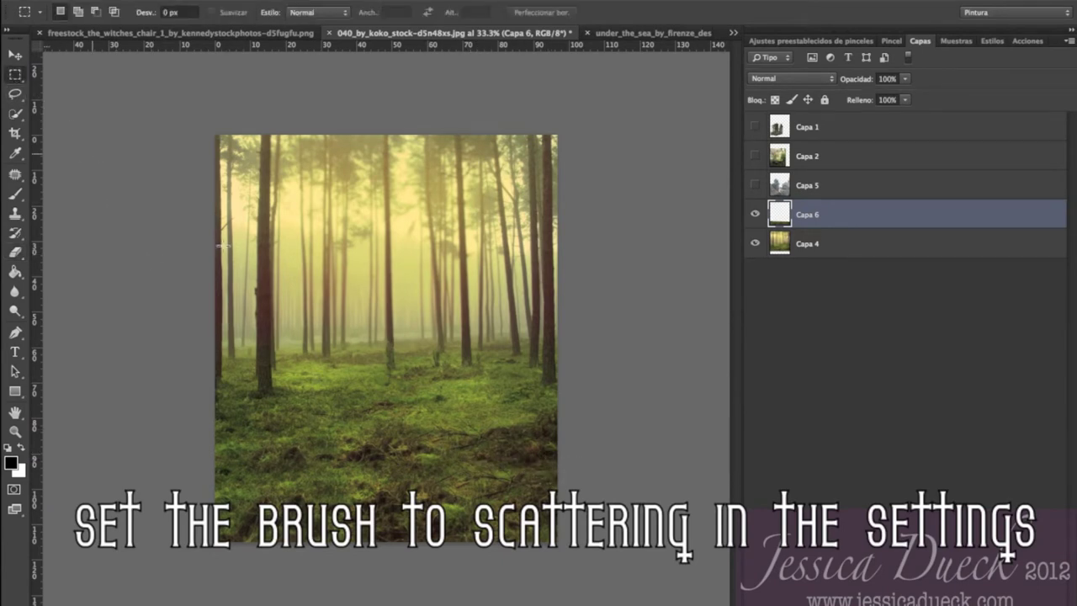
{"action": "right_click", "coordinate": [456, 386]}
{"action": "right_click", "coordinate": [488, 415]}
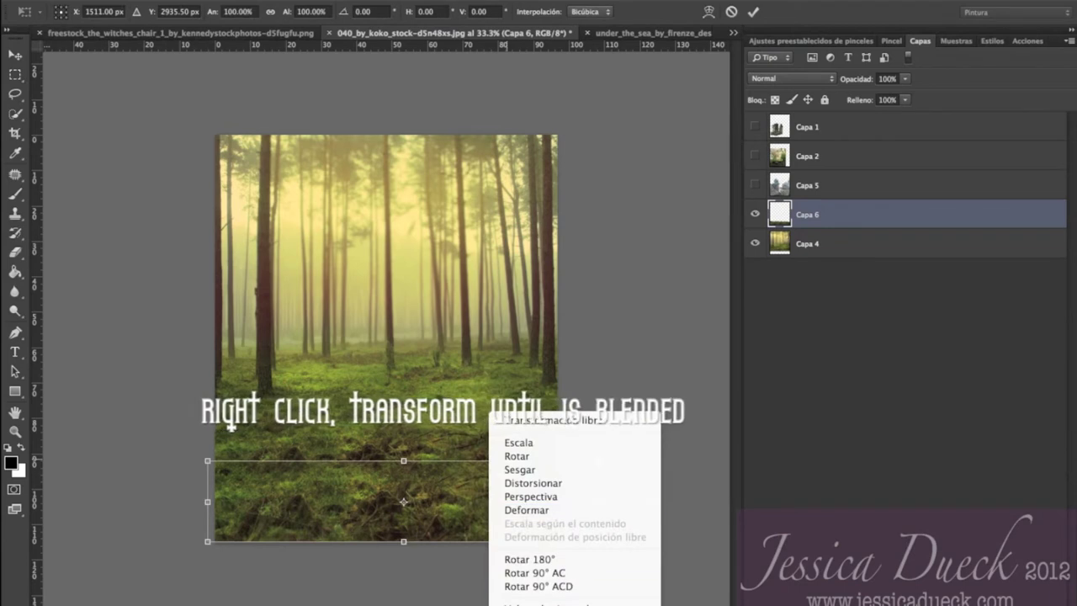
{"action": "left_click", "coordinate": [538, 601]}
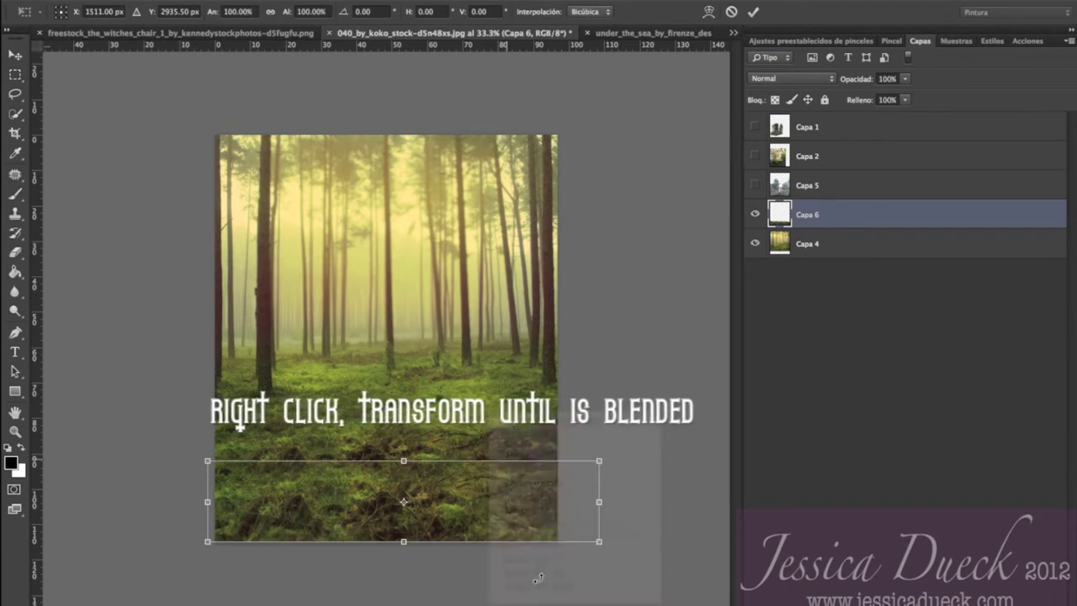
{"action": "left_click", "coordinate": [753, 12]}
{"action": "left_click", "coordinate": [15, 56]}
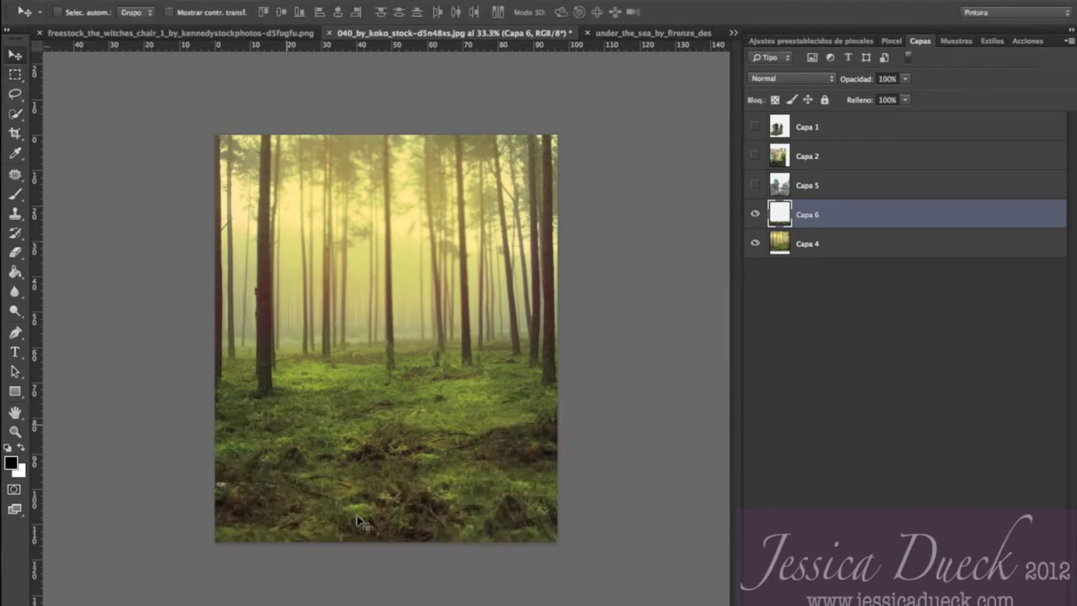
{"action": "left_click_drag", "start_coordinate": [356, 516], "coordinate": [356, 511]}
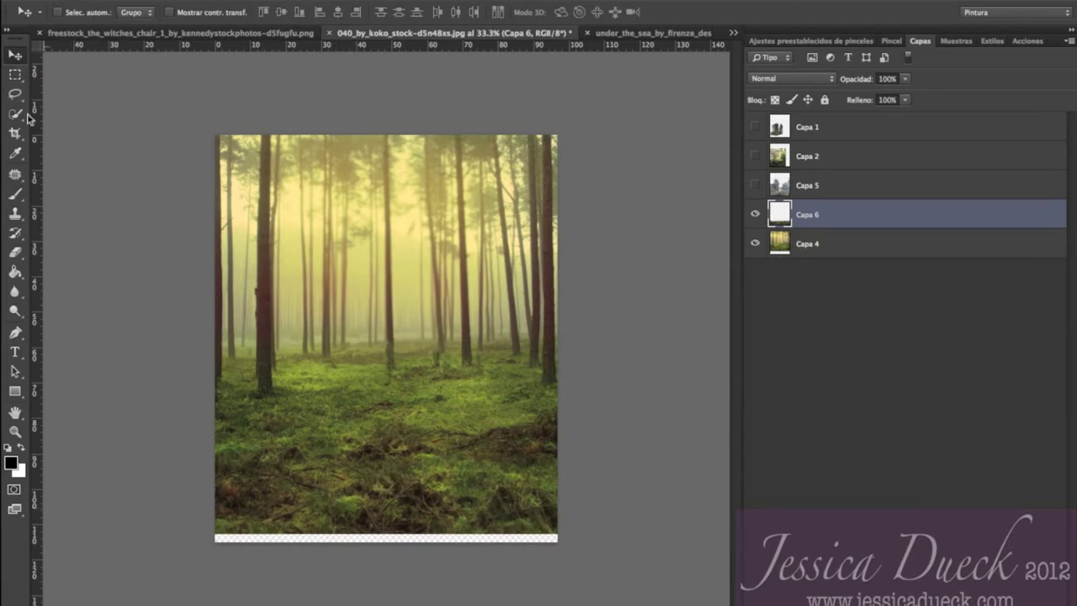
- Crop the canvas to remove the empty band below the ground and widen it to show more forest on the sides
{"action": "left_click", "coordinate": [18, 136]}
{"action": "left_click_drag", "start_coordinate": [387, 545], "coordinate": [385, 536]}
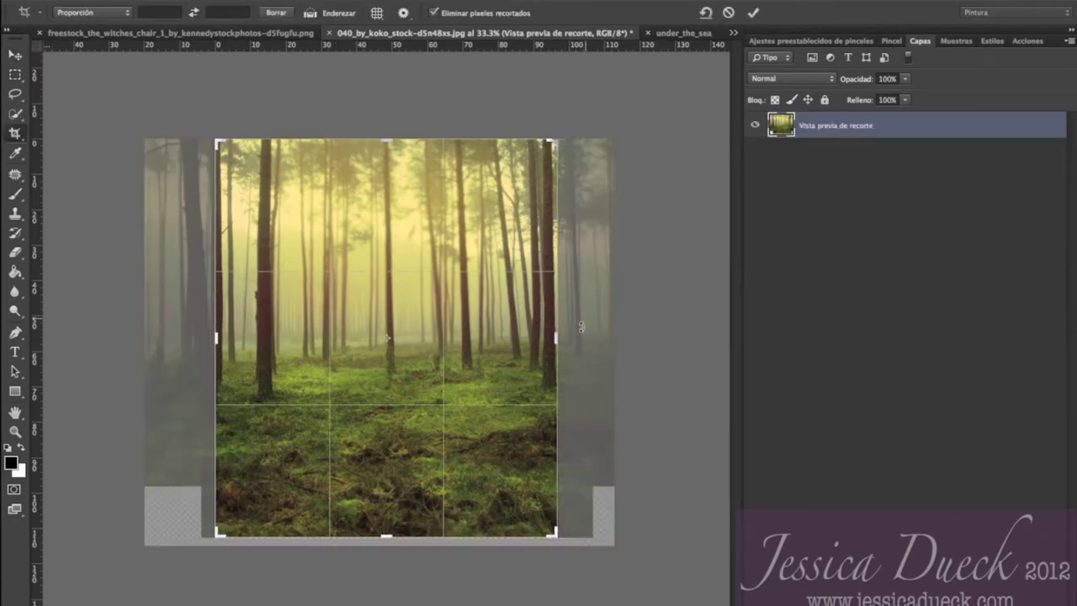
{"action": "left_click_drag", "start_coordinate": [557, 340], "coordinate": [574, 338]}
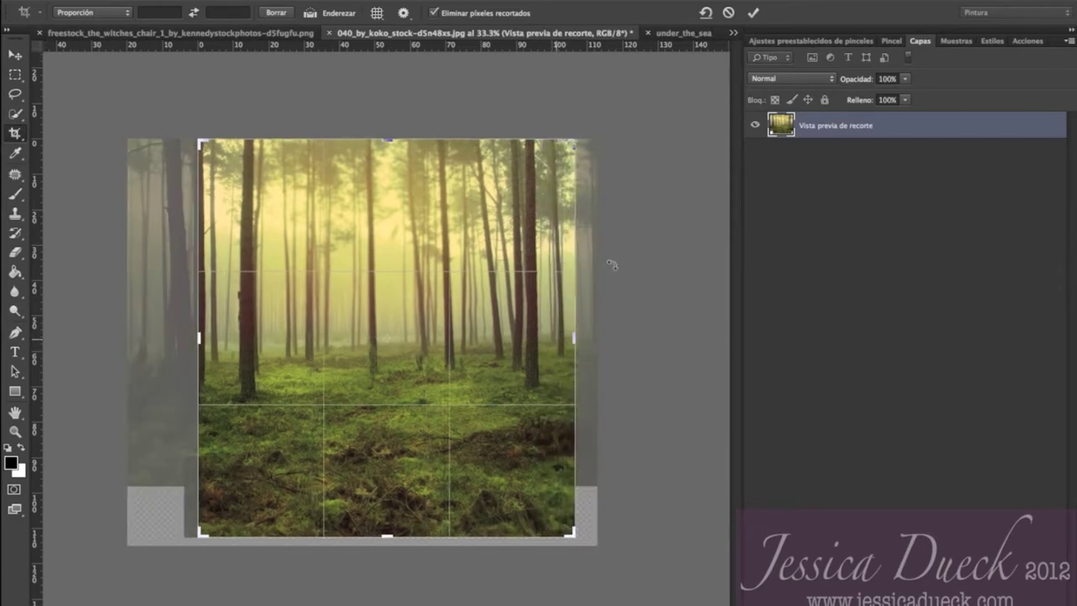
{"action": "left_click", "coordinate": [754, 17]}
- Merge the ground strip layer Capa 6 with the forest layer Capa 4
{"action": "key", "text": "m"}
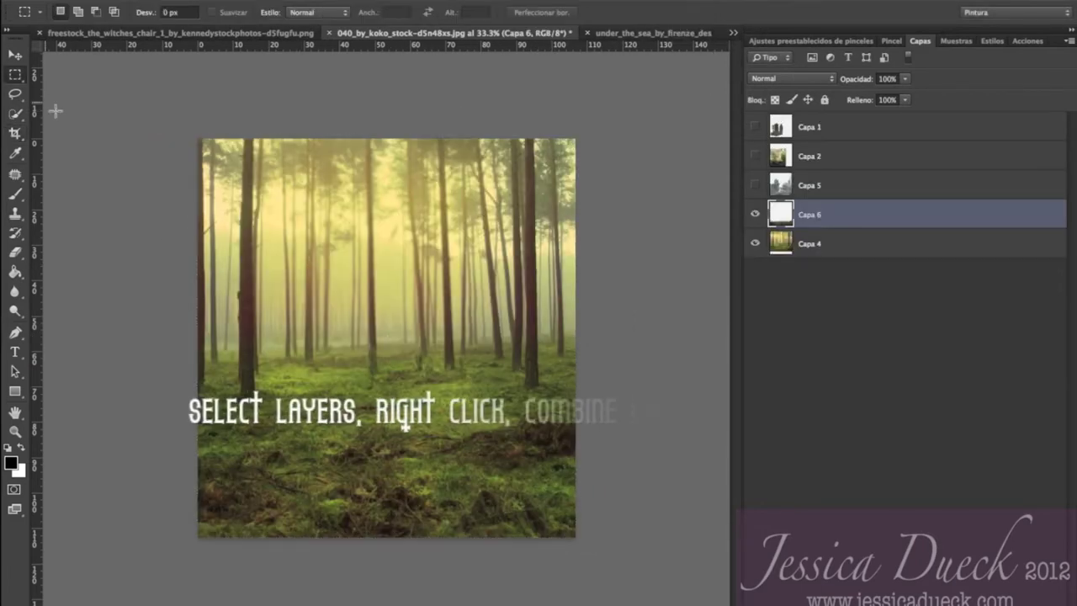
{"action": "left_click", "coordinate": [812, 244], "text": "shift"}
{"action": "right_click", "coordinate": [814, 246]}
{"action": "left_click", "coordinate": [741, 431]}
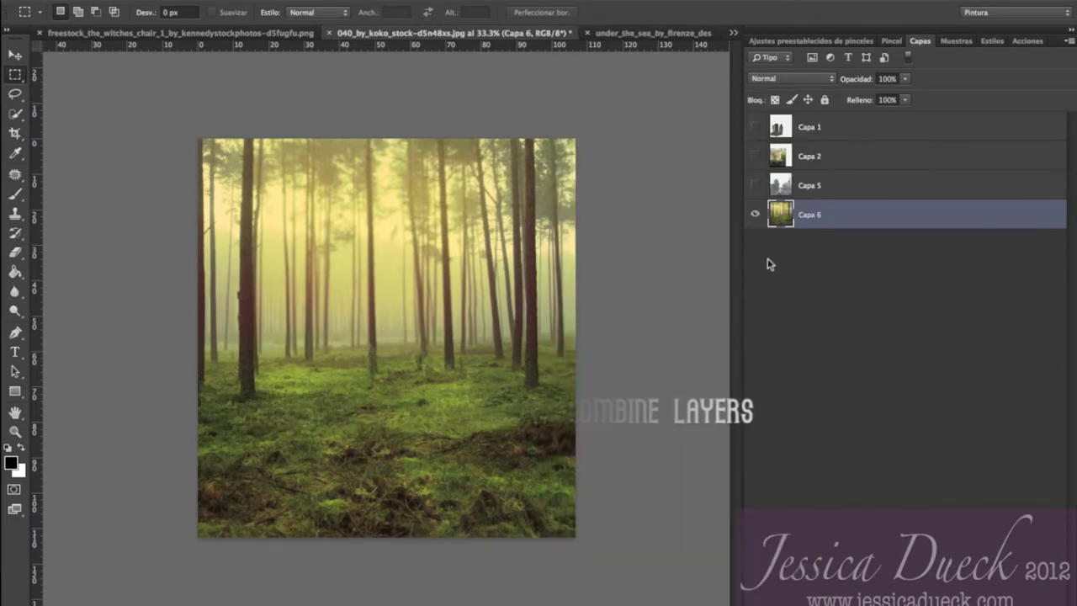
{"action": "left_click", "coordinate": [755, 186]}
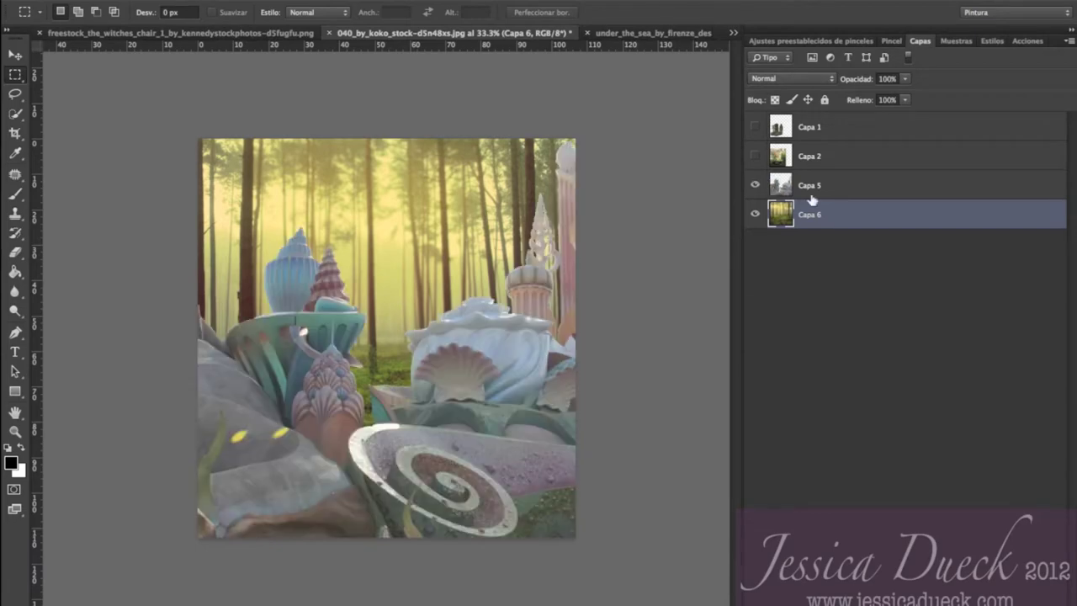
{"action": "left_click", "coordinate": [808, 186]}
{"action": "right_click", "coordinate": [362, 382]}
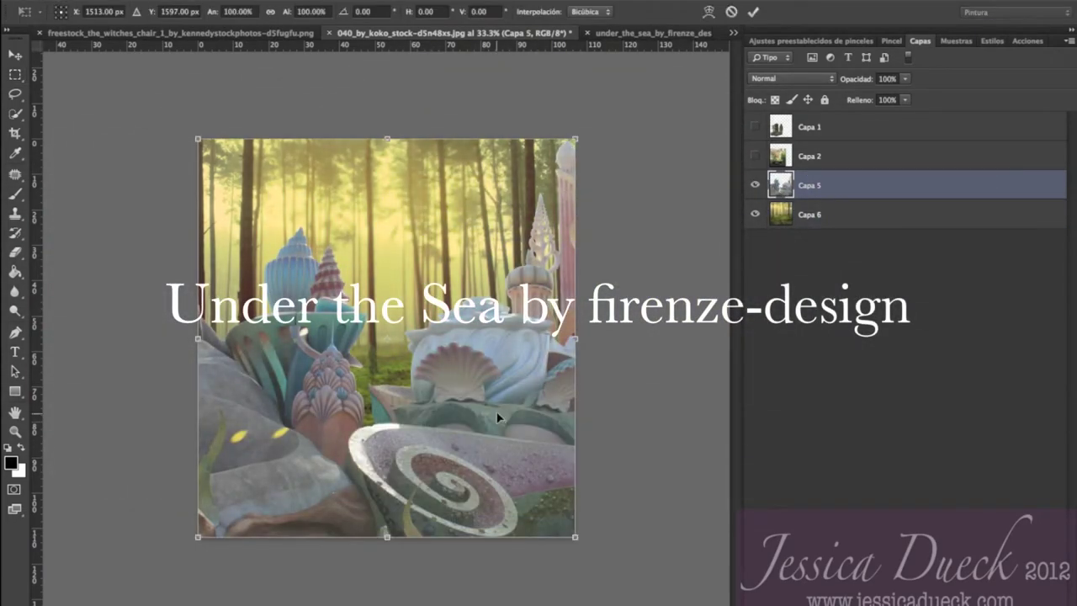
{"action": "key", "text": "Return"}
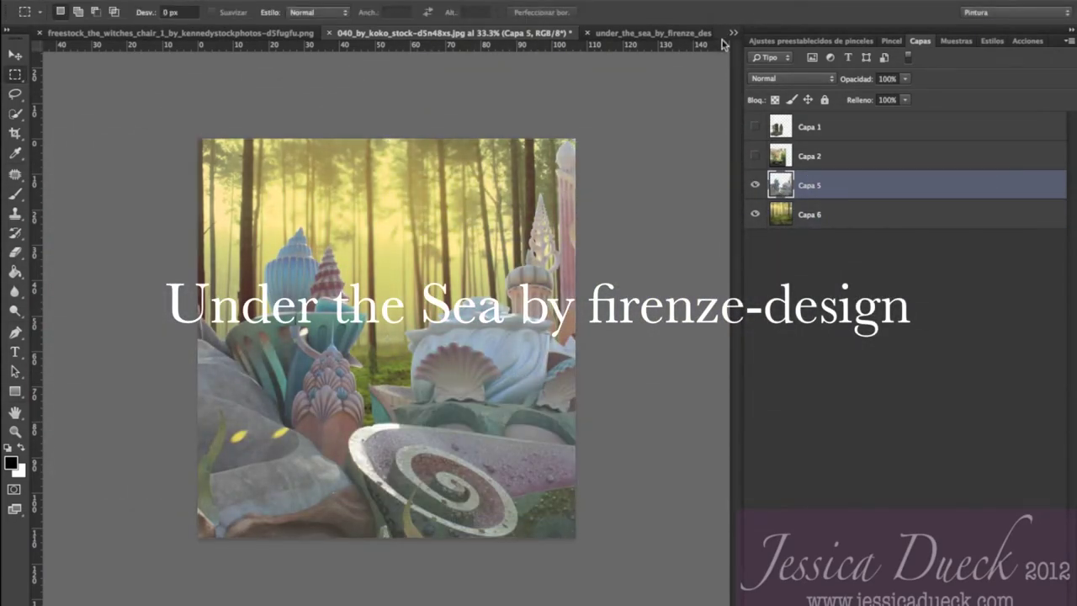
- Paste a fresh copy of the castle image from the under_the_sea document as a new layer and delete Capa 5
{"action": "left_click", "coordinate": [629, 36]}
{"action": "left_click", "coordinate": [395, 33]}
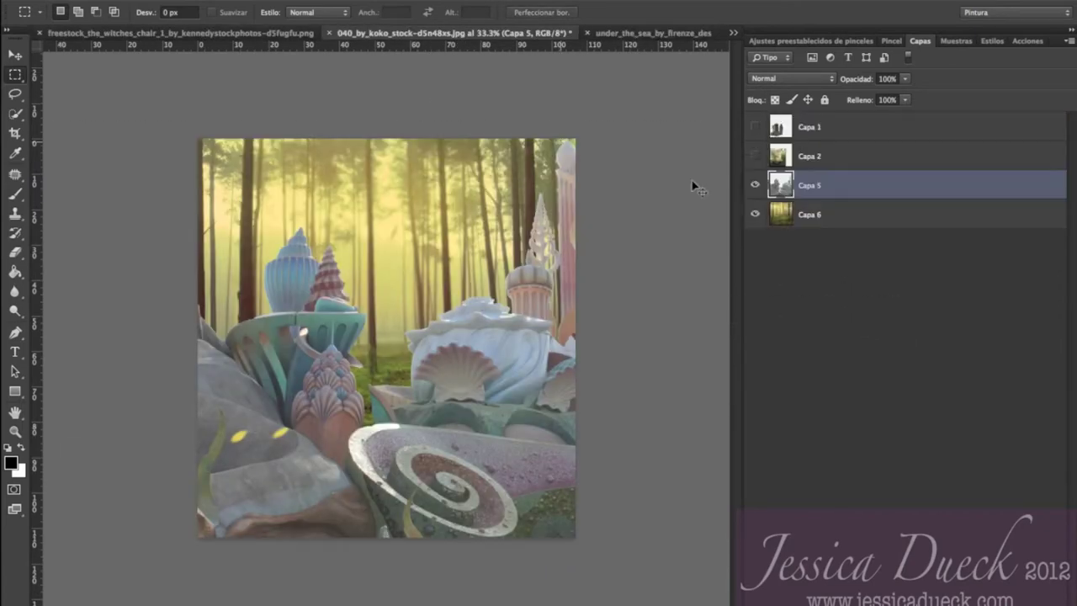
{"action": "key", "text": "super+v"}
{"action": "right_click", "coordinate": [820, 221]}
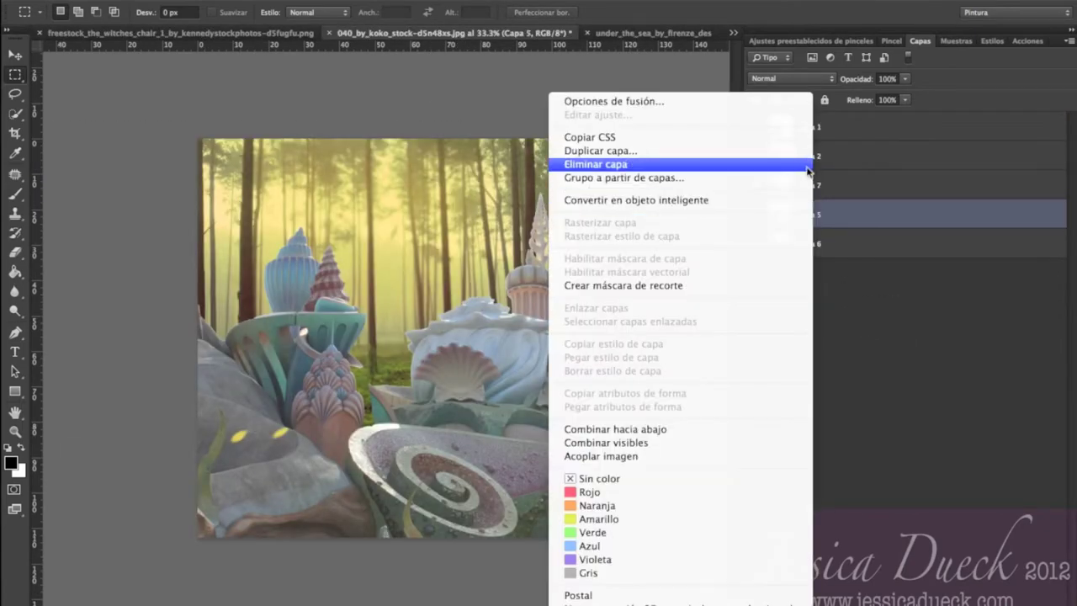
{"action": "left_click", "coordinate": [806, 166]}
- Scale the new castle layer down slightly and position it so its towers and base fit across the forest canvas
{"action": "left_click", "coordinate": [827, 198]}
{"action": "right_click", "coordinate": [319, 319]}
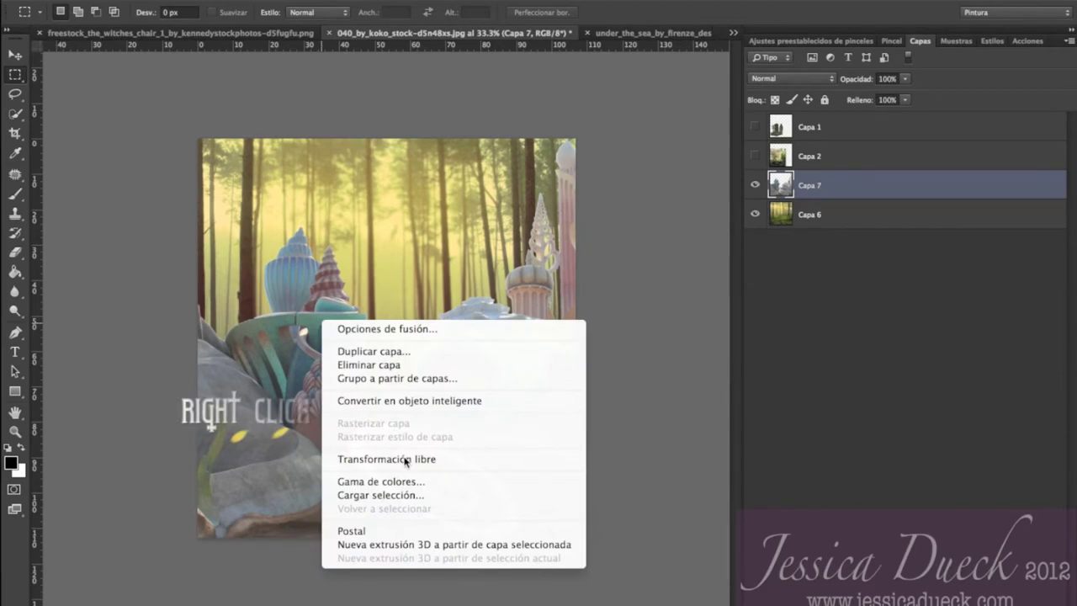
{"action": "left_click", "coordinate": [471, 457]}
{"action": "left_click_drag", "start_coordinate": [627, 258], "coordinate": [380, 225]}
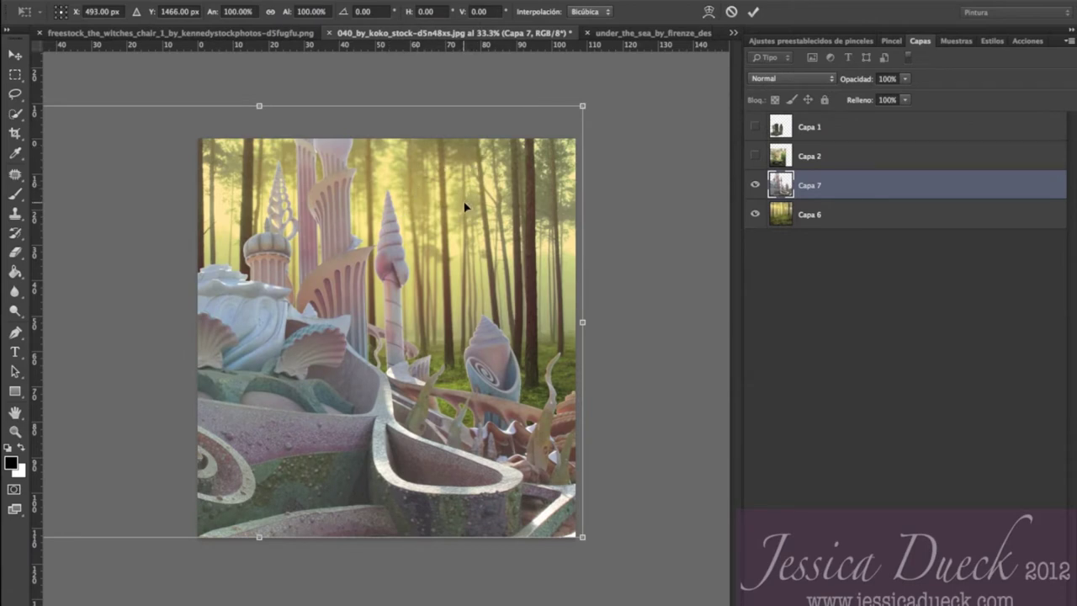
{"action": "left_click_drag", "start_coordinate": [577, 112], "coordinate": [556, 135]}
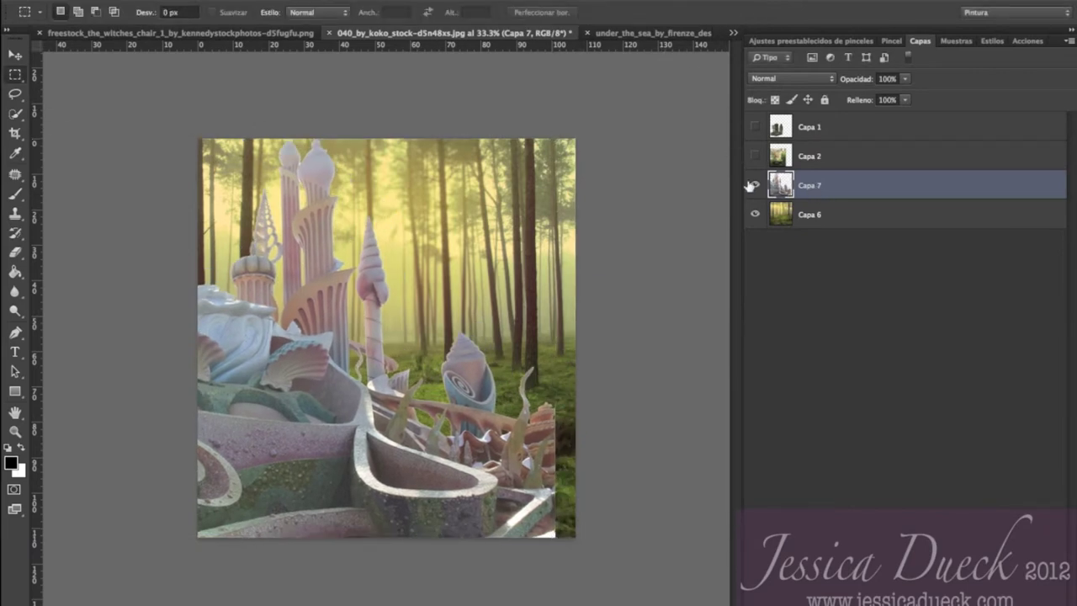
{"action": "left_click", "coordinate": [23, 55]}
{"action": "left_click_drag", "start_coordinate": [484, 257], "coordinate": [505, 257]}
- Erase along the castle's lower edge with the textured Eraser brush enlarged to 311 px, revealing grass over its base
{"action": "left_click", "coordinate": [15, 253]}
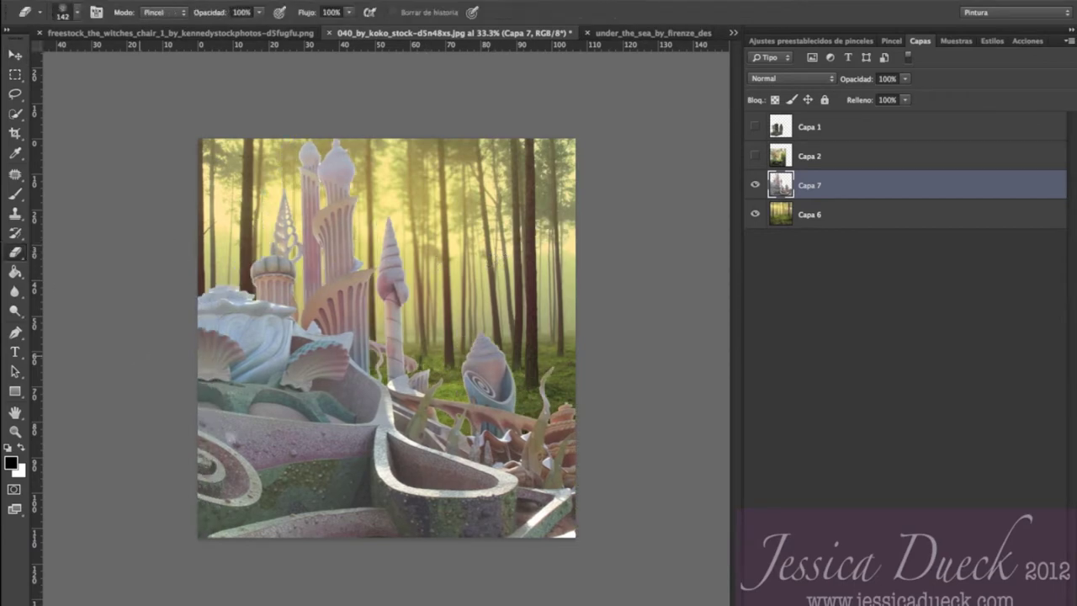
{"action": "right_click", "coordinate": [340, 329]}
{"action": "left_click", "coordinate": [249, 131]}
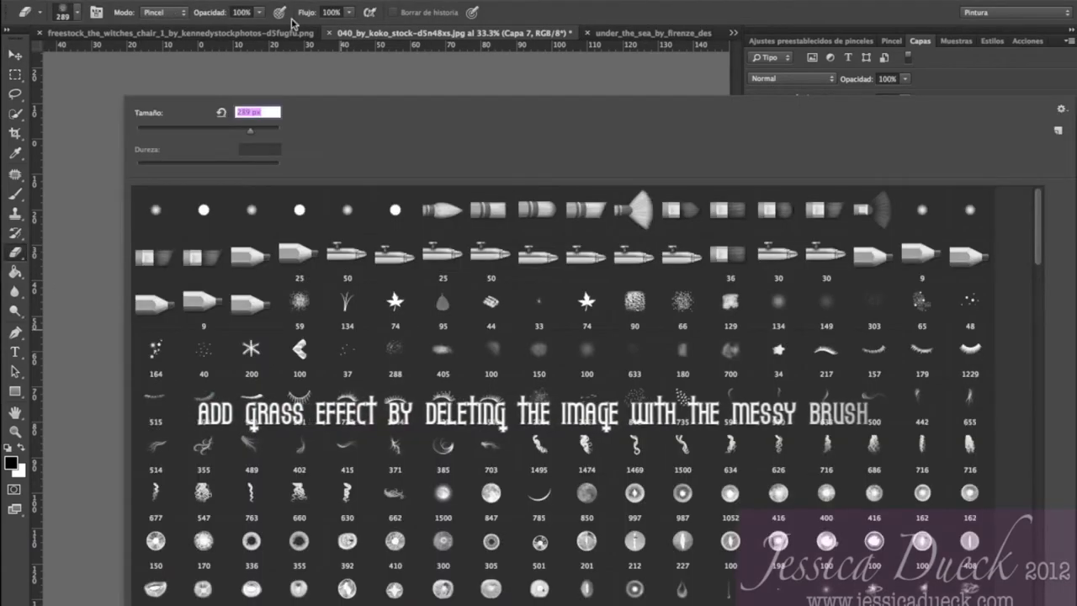
{"action": "left_click", "coordinate": [308, 3]}
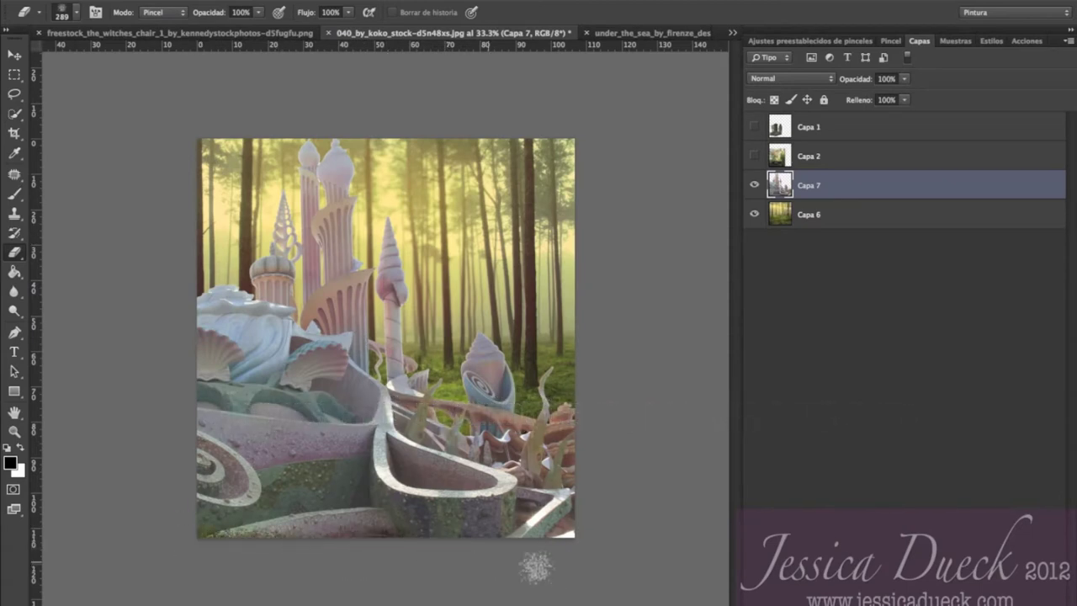
{"action": "mouse_move", "coordinate": [540, 551]}
{"action": "left_mouse_down"}
{"action": "mouse_move", "coordinate": [498, 570]}
{"action": "mouse_move", "coordinate": [413, 582]}
{"action": "mouse_move", "coordinate": [383, 553]}
{"action": "left_mouse_up"}
{"action": "right_click", "coordinate": [401, 253]}
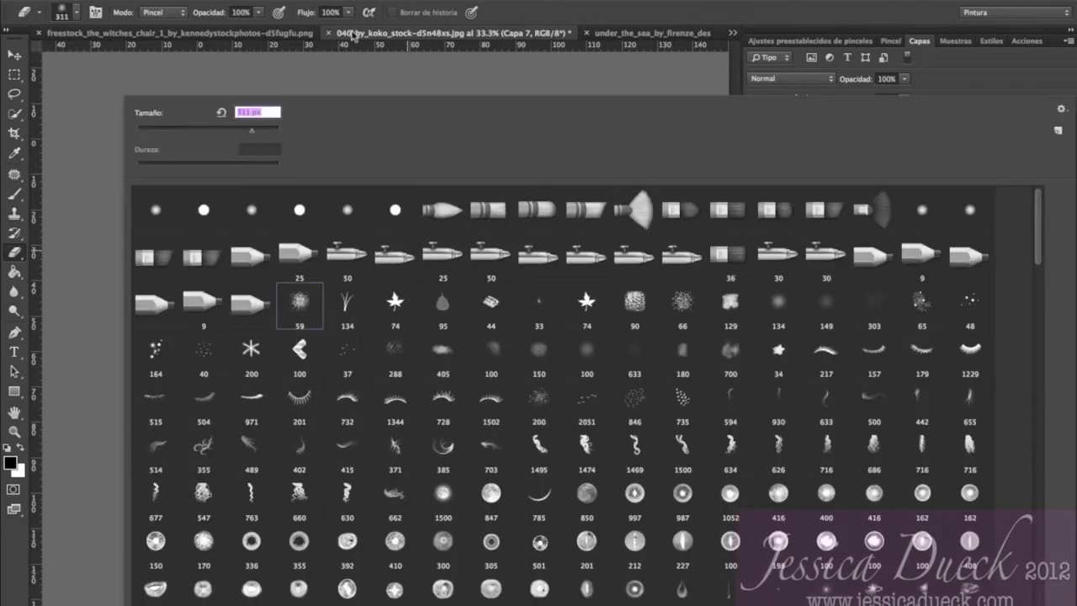
{"action": "left_click", "coordinate": [359, 55]}
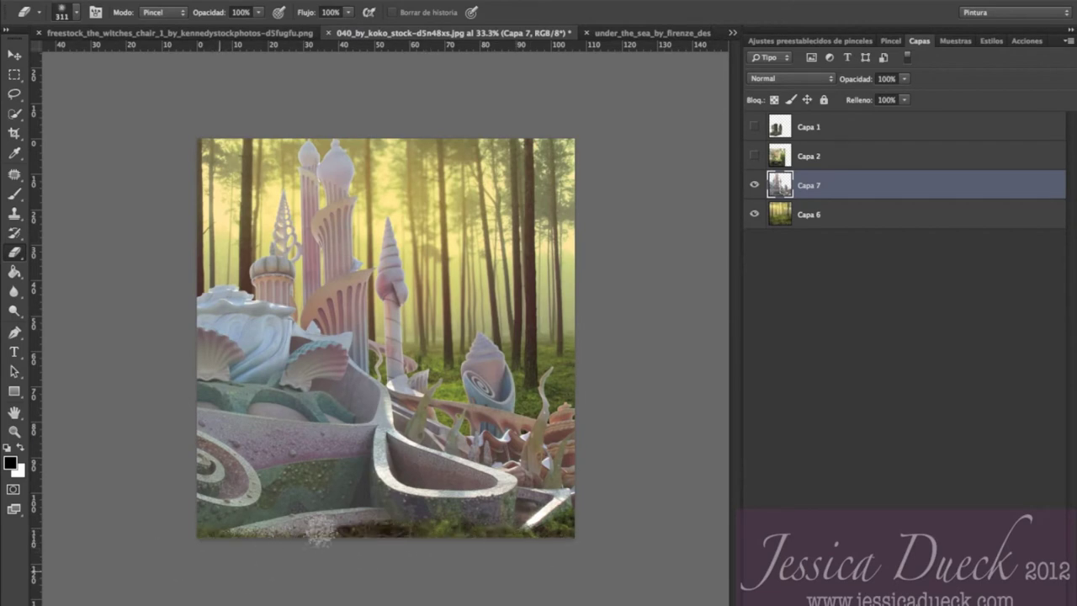
- Turn on scattering for the eraser brush at 205% and set the brush tip spacing to 28%
{"action": "left_click", "coordinate": [889, 41]}
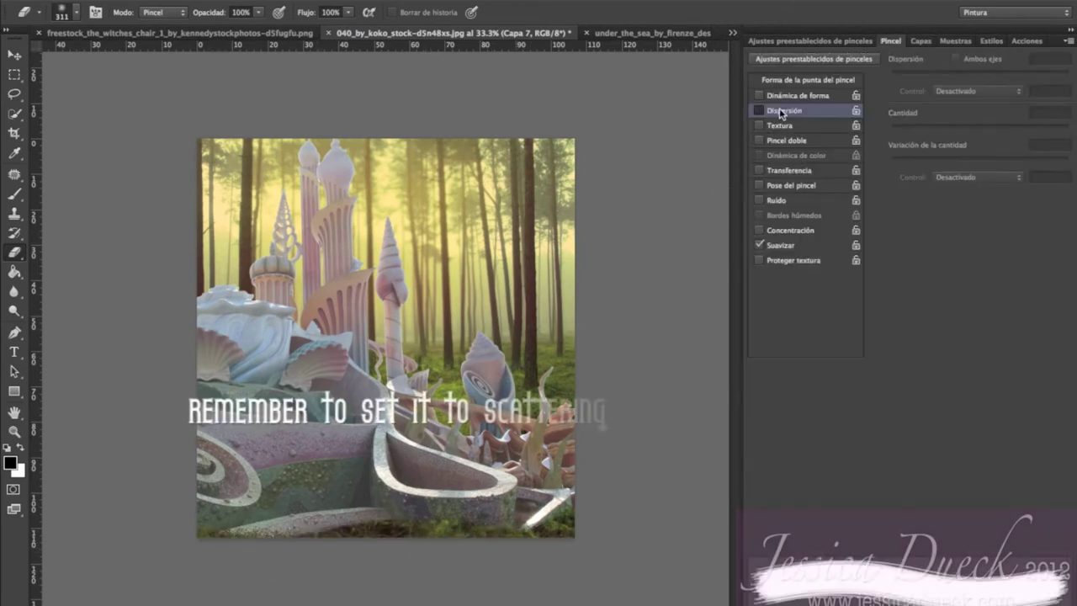
{"action": "left_click", "coordinate": [927, 75]}
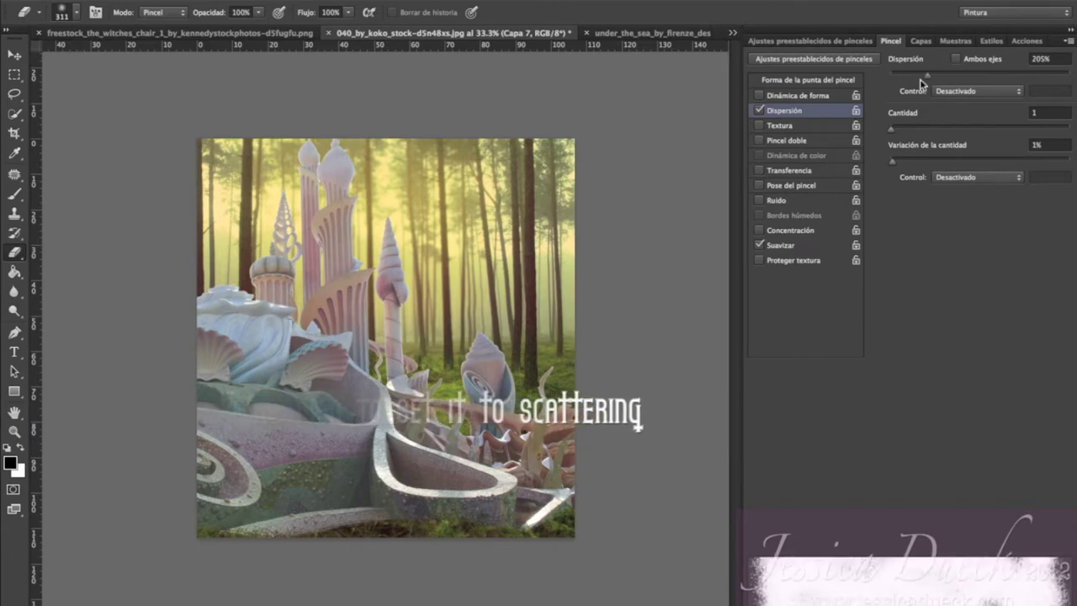
{"action": "left_click", "coordinate": [841, 80]}
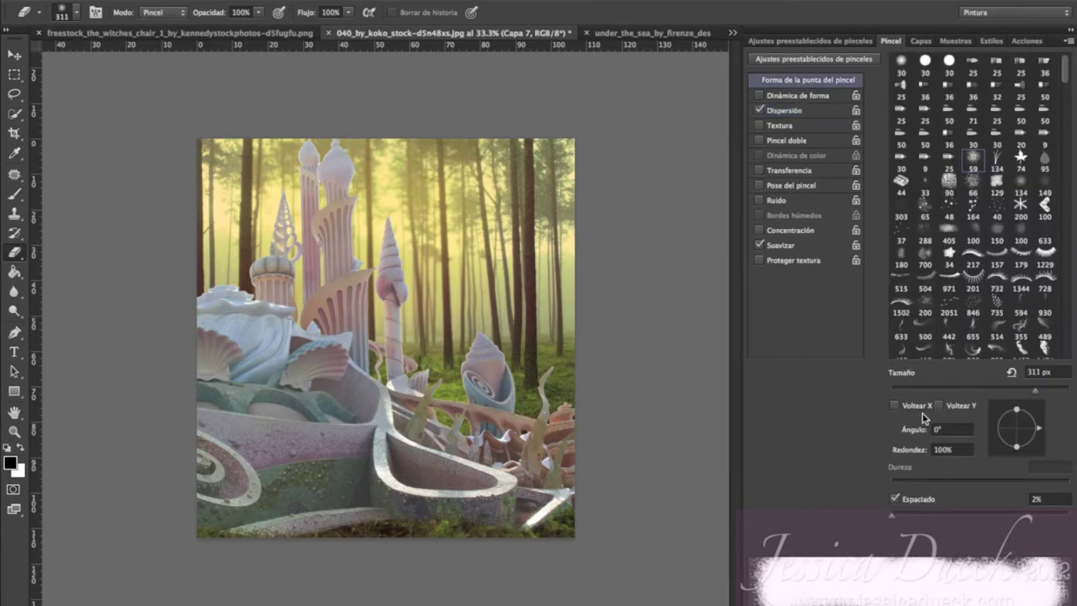
{"action": "left_click_drag", "start_coordinate": [912, 508], "coordinate": [914, 508]}
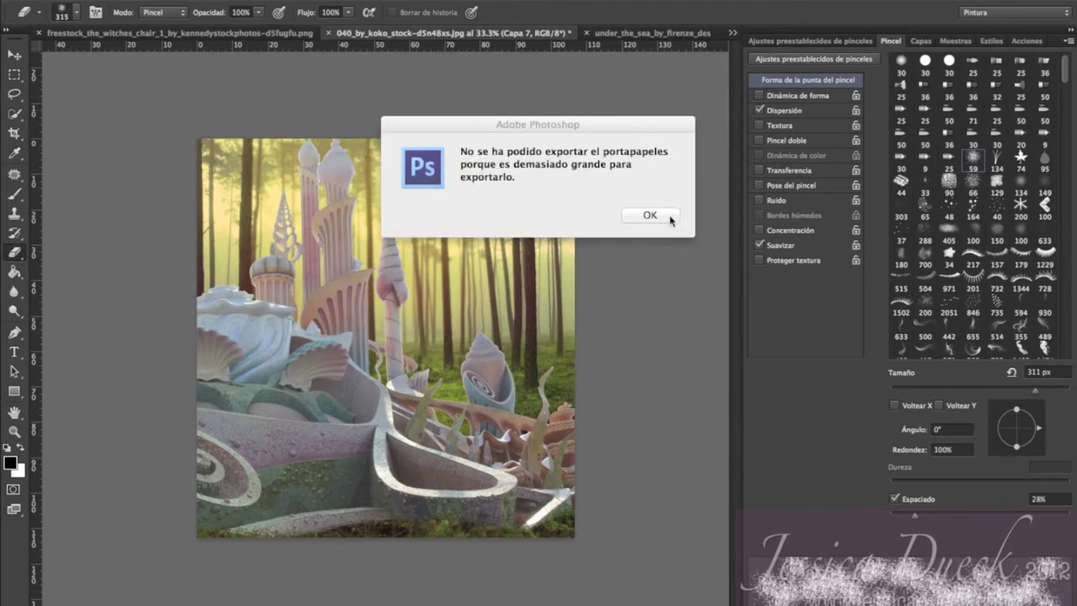
- Erase the bright corner at the castle's lower right edge with the scattered Eraser brush at 315 px
{"action": "key", "text": "Return"}
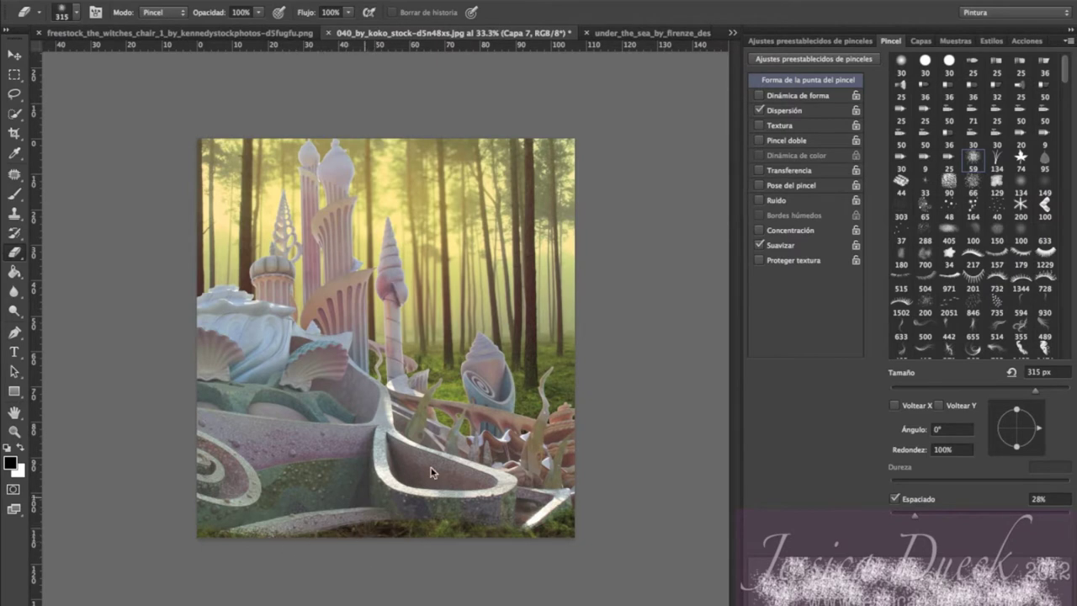
{"action": "left_click", "coordinate": [14, 75]}
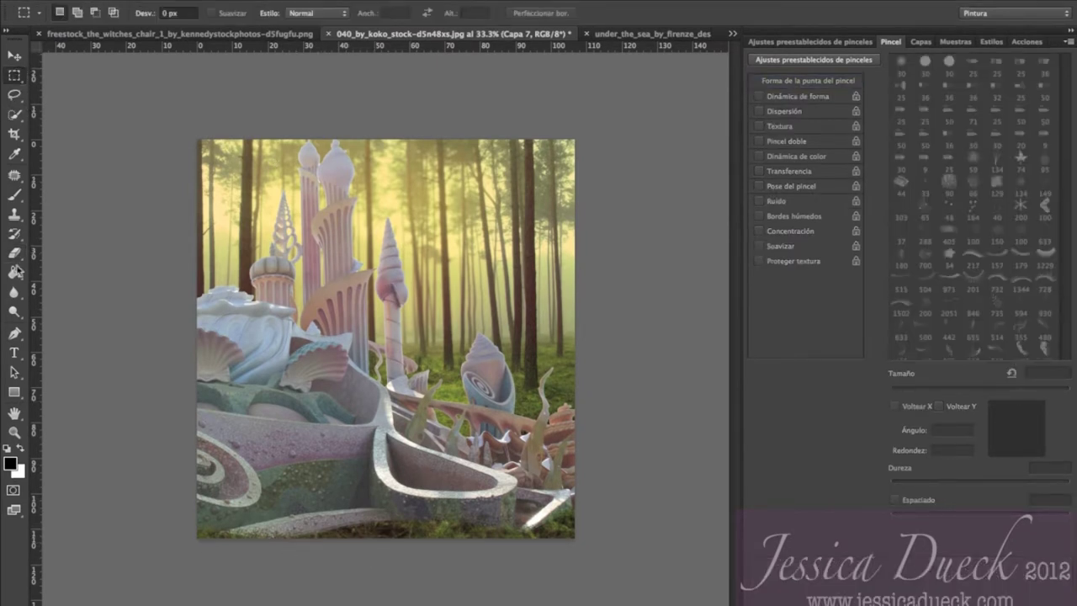
{"action": "left_click", "coordinate": [15, 252]}
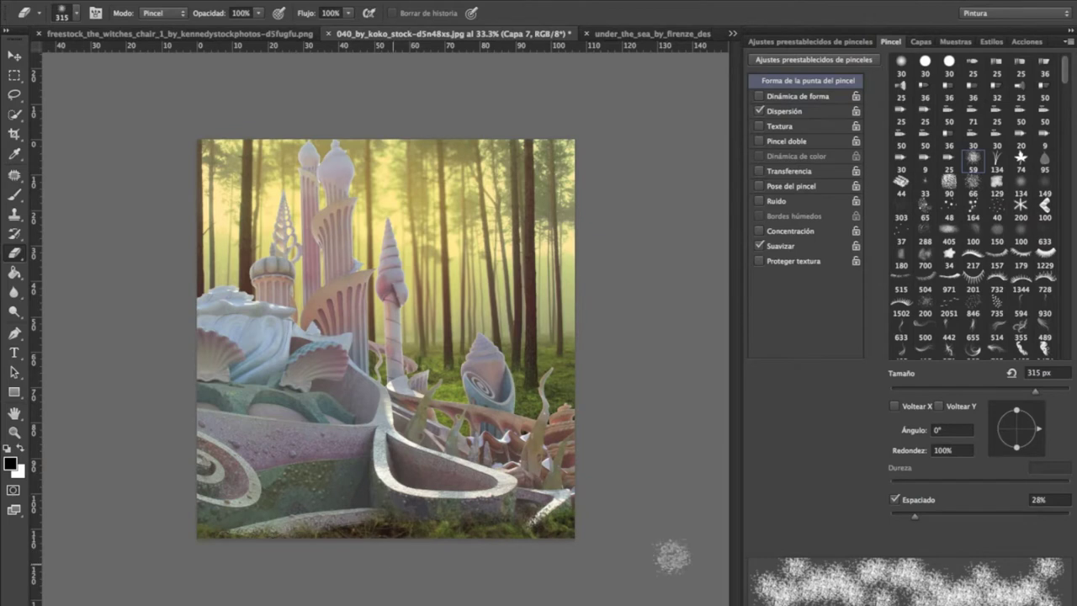
- Scale castle layer Capa 7 to 83.62% width and 80.28% height, raising it to the canvas top with grass exposed below
{"action": "left_click", "coordinate": [16, 76]}
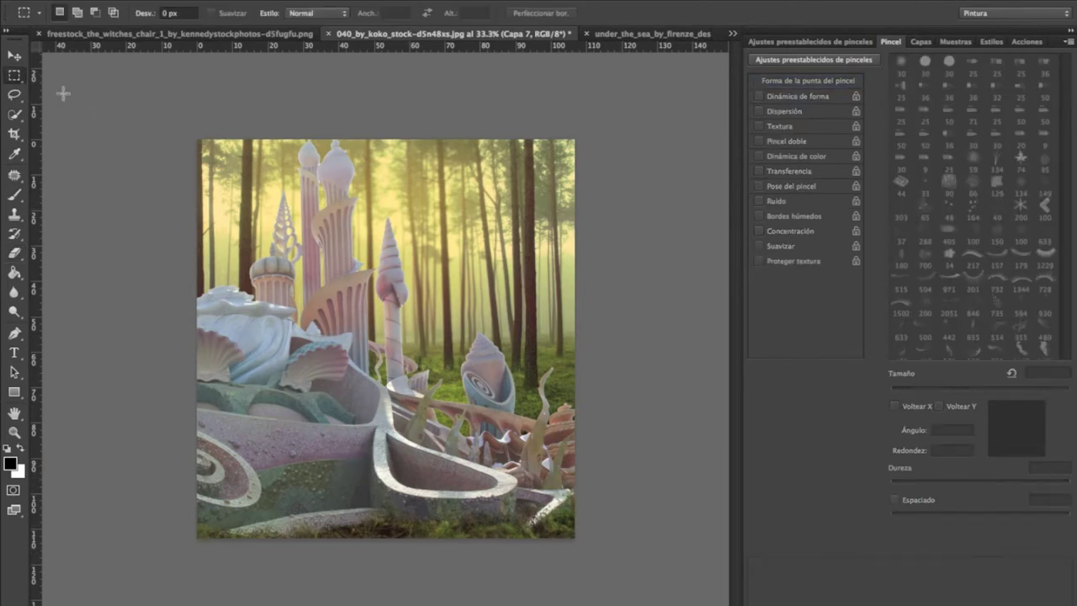
{"action": "left_click", "coordinate": [920, 42]}
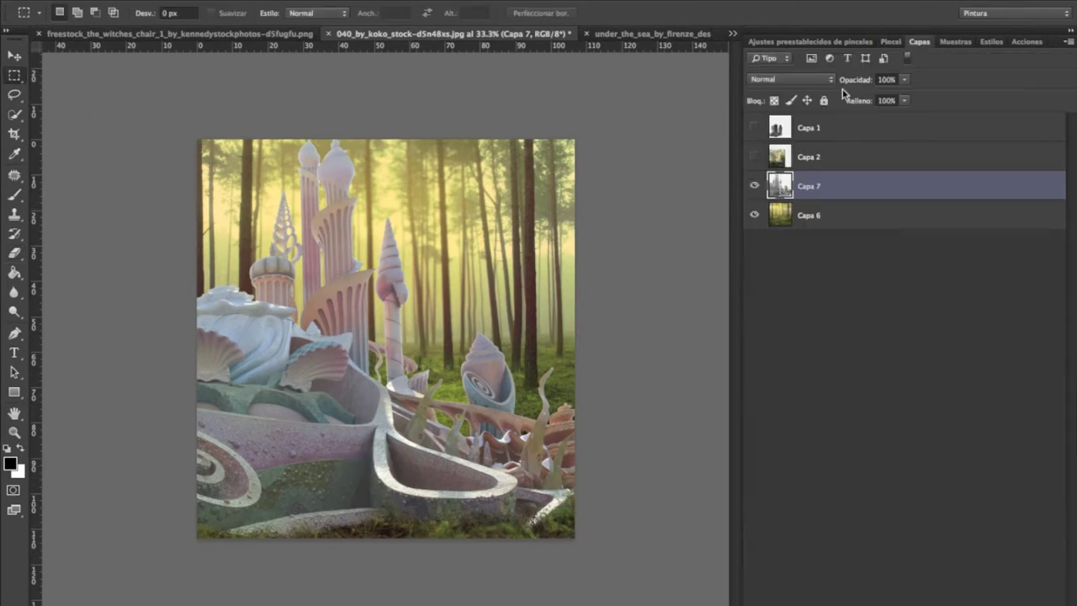
{"action": "right_click", "coordinate": [375, 361]}
{"action": "left_click", "coordinate": [429, 494]}
{"action": "left_click_drag", "start_coordinate": [567, 533], "coordinate": [472, 463]}
{"action": "left_click_drag", "start_coordinate": [397, 265], "coordinate": [516, 245]}
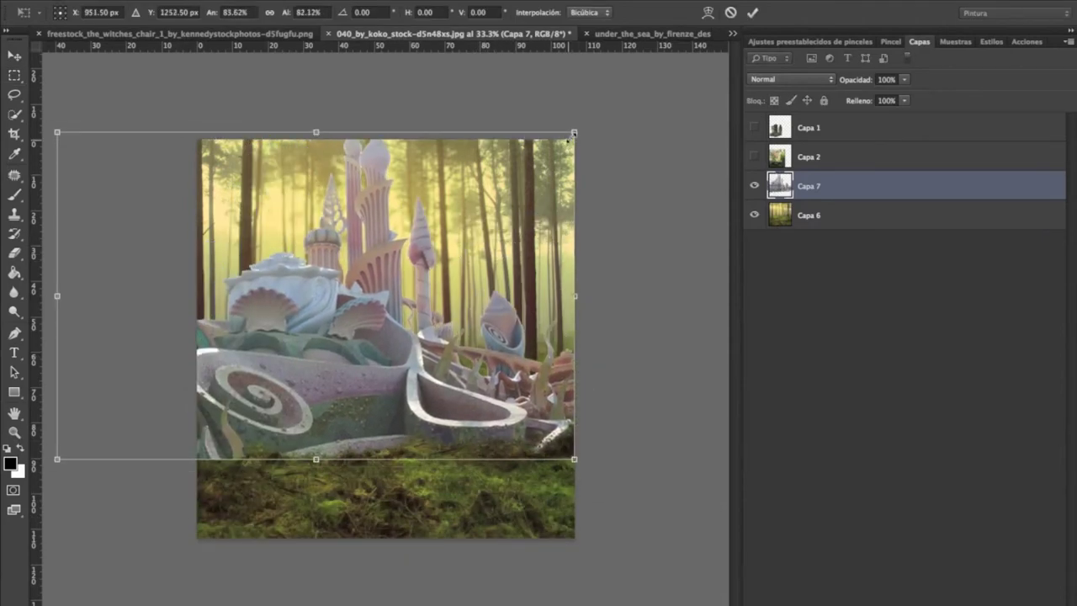
{"action": "left_click_drag", "start_coordinate": [574, 132], "coordinate": [574, 139]}
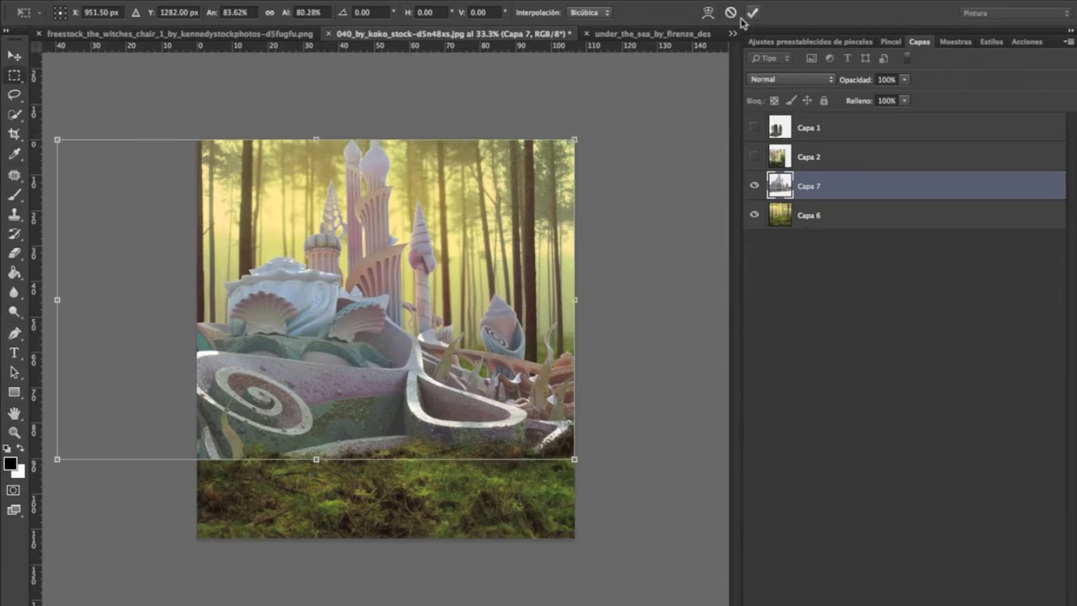
{"action": "left_click", "coordinate": [753, 13]}
- Erase the castle's hard lower edge with the textured 315 px eraser so its base blends into the grass
{"action": "left_click", "coordinate": [15, 255]}
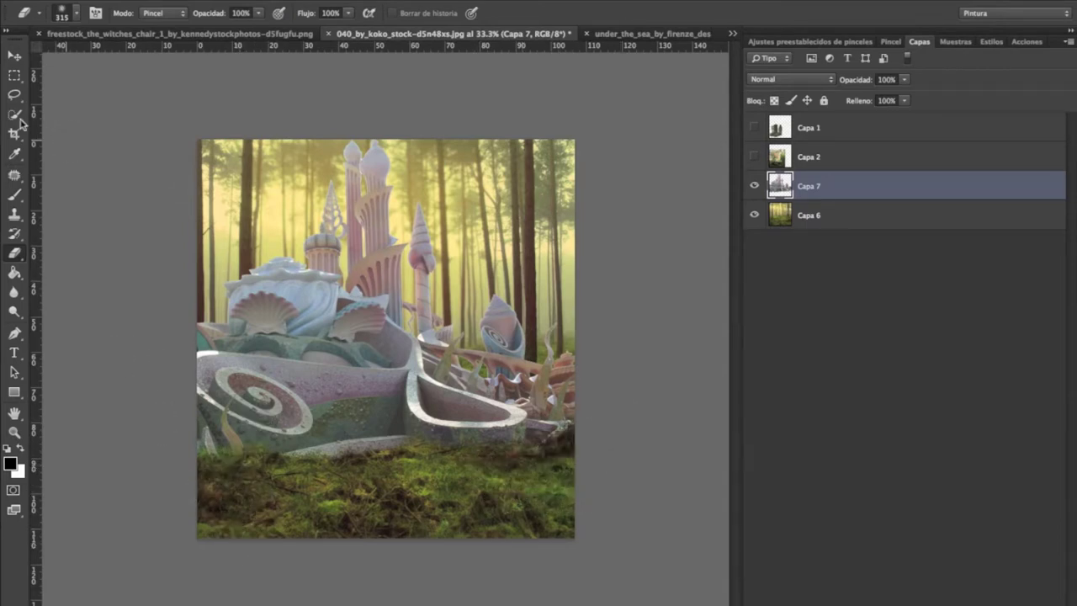
{"action": "left_click", "coordinate": [15, 75]}
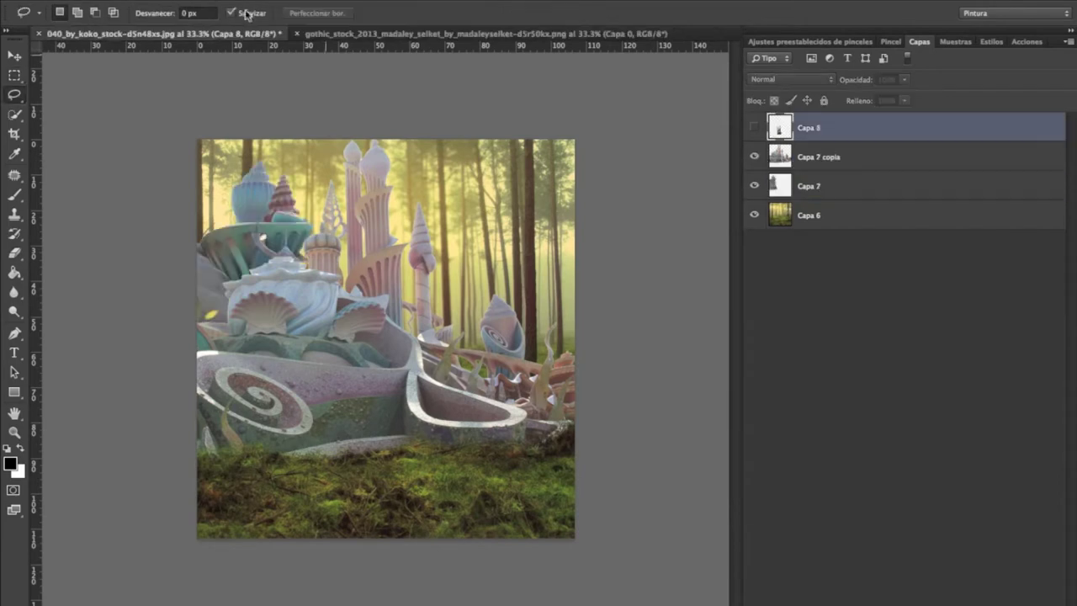
- Enlarge the whole image to about 210 cm wide with resampling on and its proportions constrained
{"action": "left_click", "coordinate": [248, 4]}
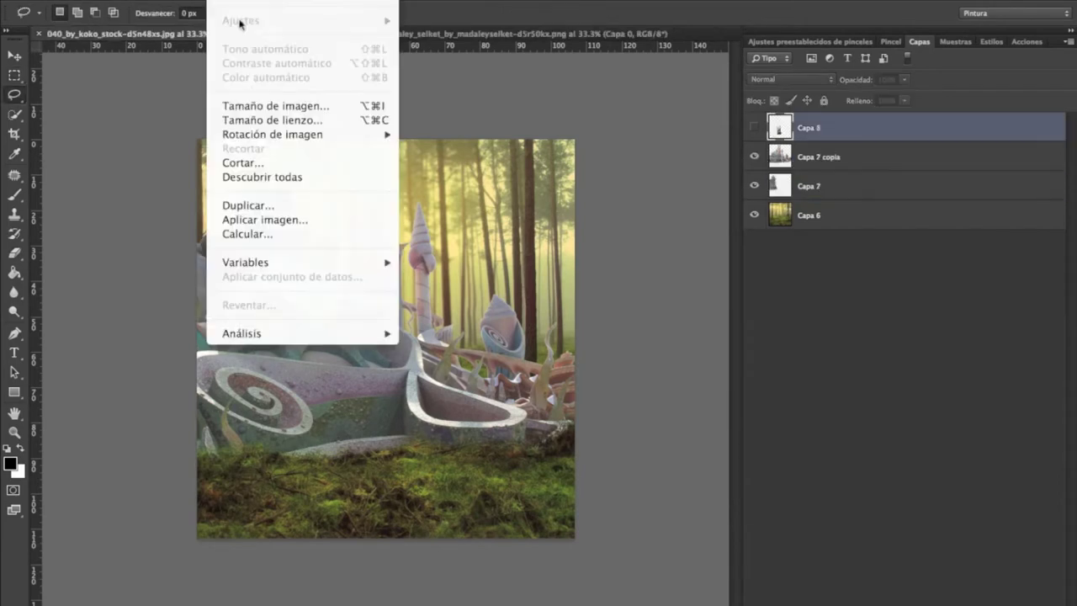
{"action": "left_click", "coordinate": [245, 106]}
{"action": "left_click", "coordinate": [419, 197]}
{"action": "type", "text": "4026"}
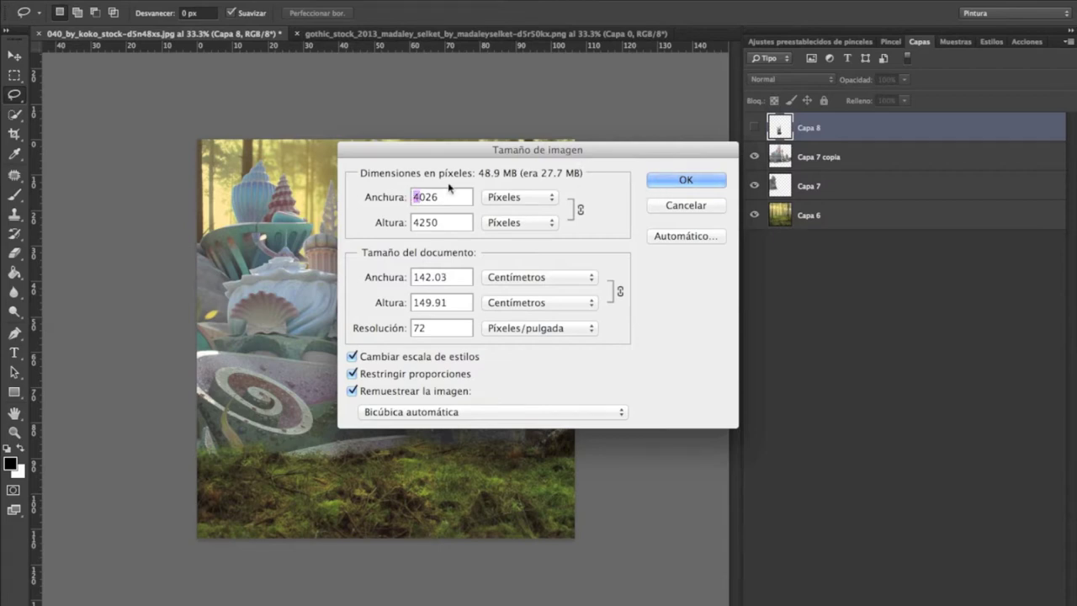
{"action": "type", "text": "8"}
{"action": "left_click", "coordinate": [663, 182]}
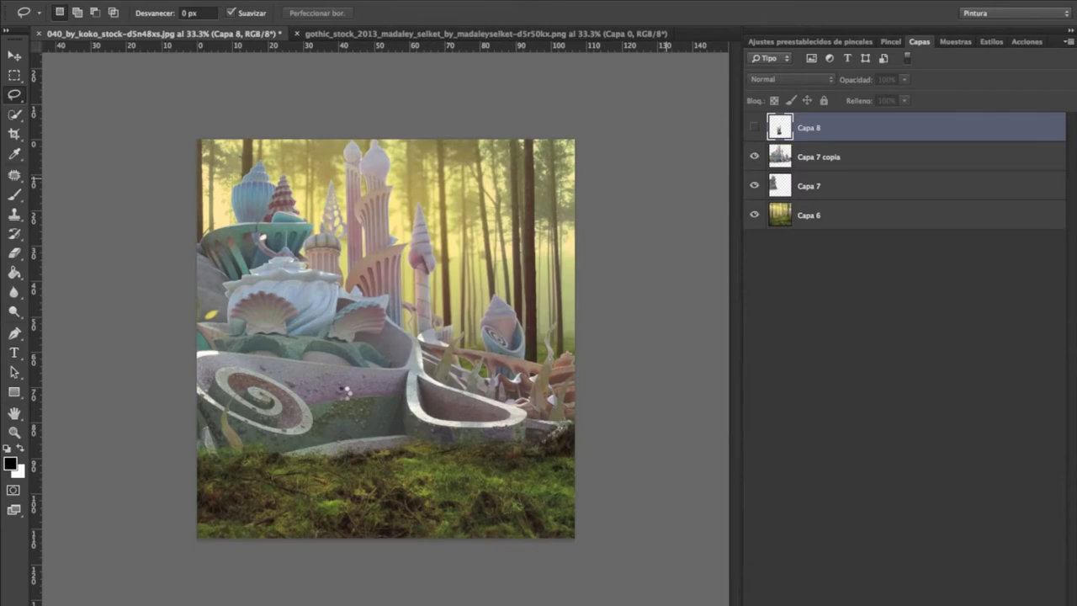
{"action": "scroll", "coordinate": [330, 410], "scroll_direction": "down", "scroll_amount": 2}
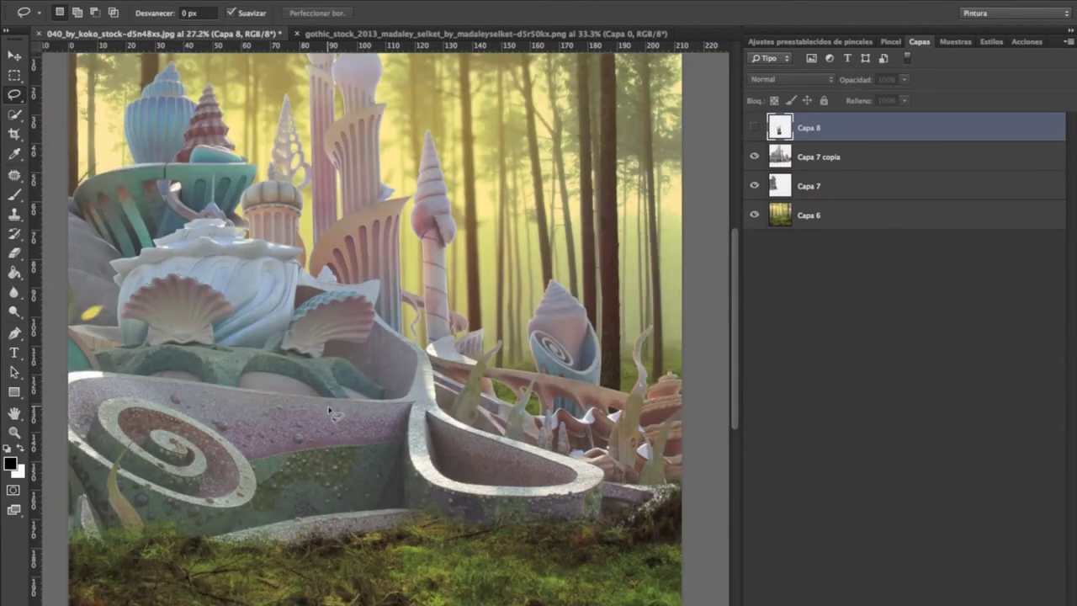
{"action": "scroll", "coordinate": [332, 412], "scroll_direction": "down", "scroll_amount": 2}
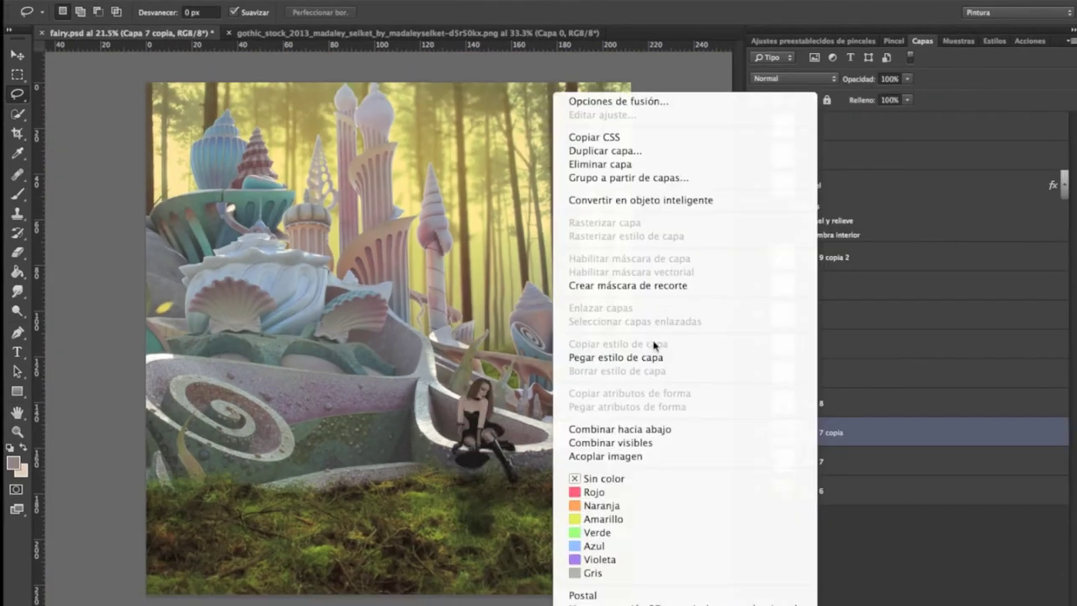
- Paste the bevel and inner shadow layer style onto castle layer Capa 7 copia and duplicate that layer
{"action": "left_click", "coordinate": [648, 348]}
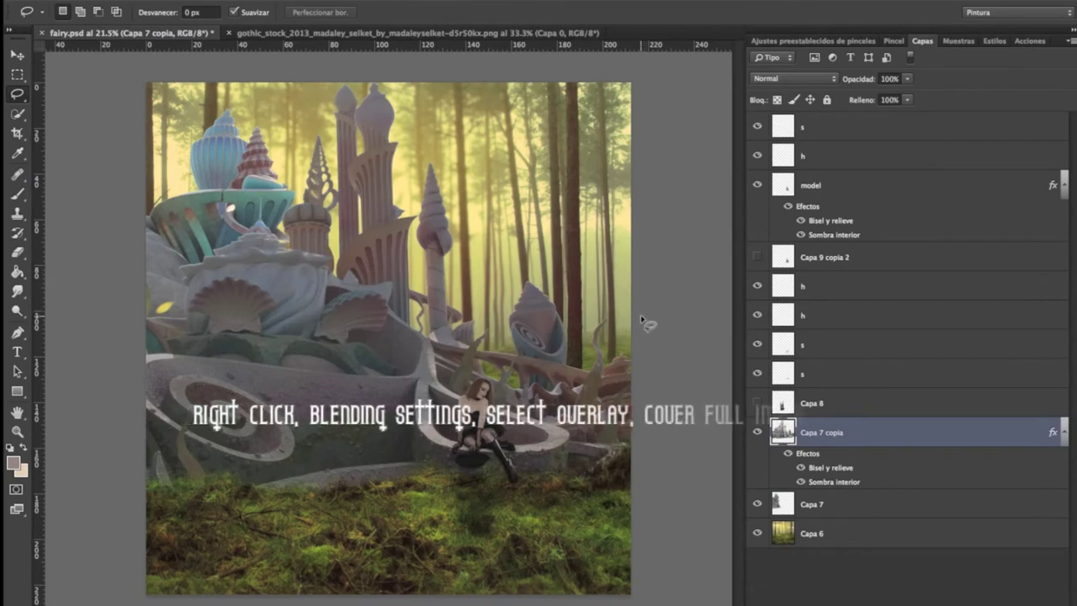
{"action": "right_click", "coordinate": [803, 430]}
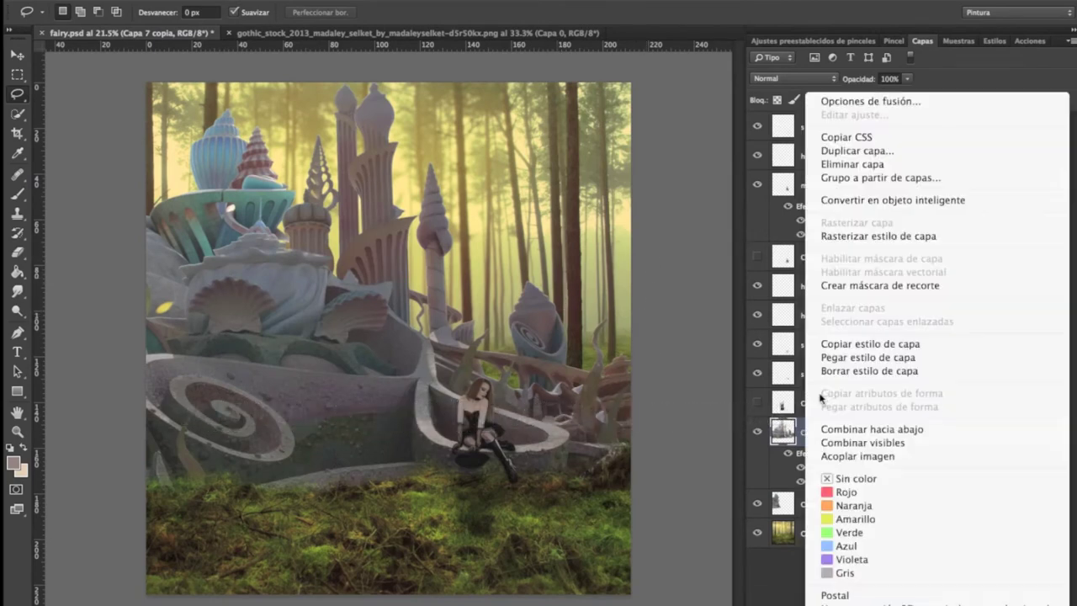
{"action": "left_click", "coordinate": [829, 150]}
{"action": "key", "text": "Return"}
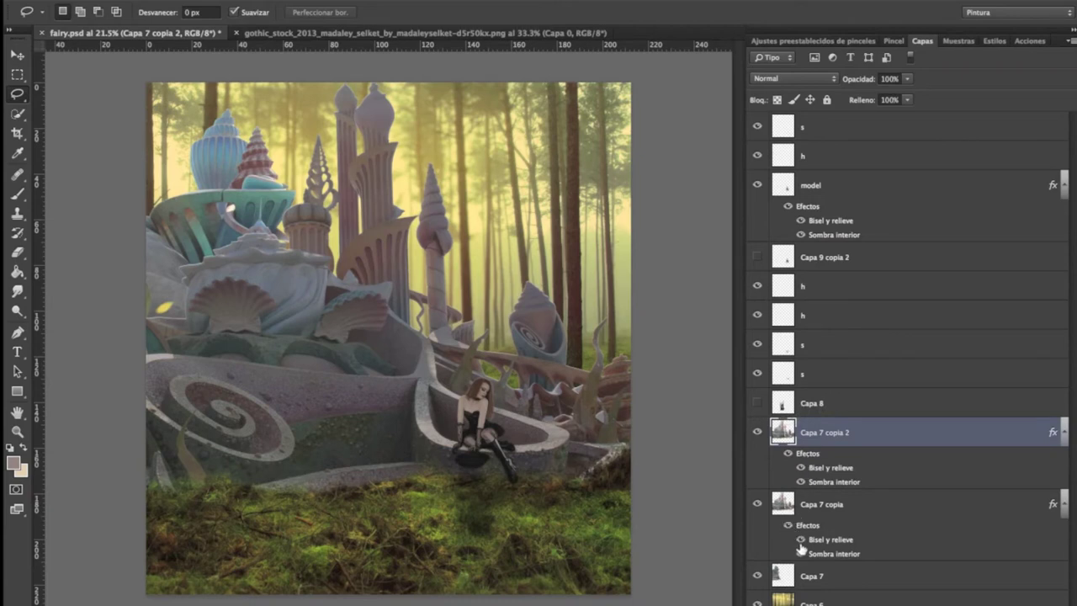
- Erase lit areas of Capa 7 copia 2 with a soft round 500 px eraser at 0% hardness and reduce the brush to 169 px
{"action": "left_click", "coordinate": [18, 252]}
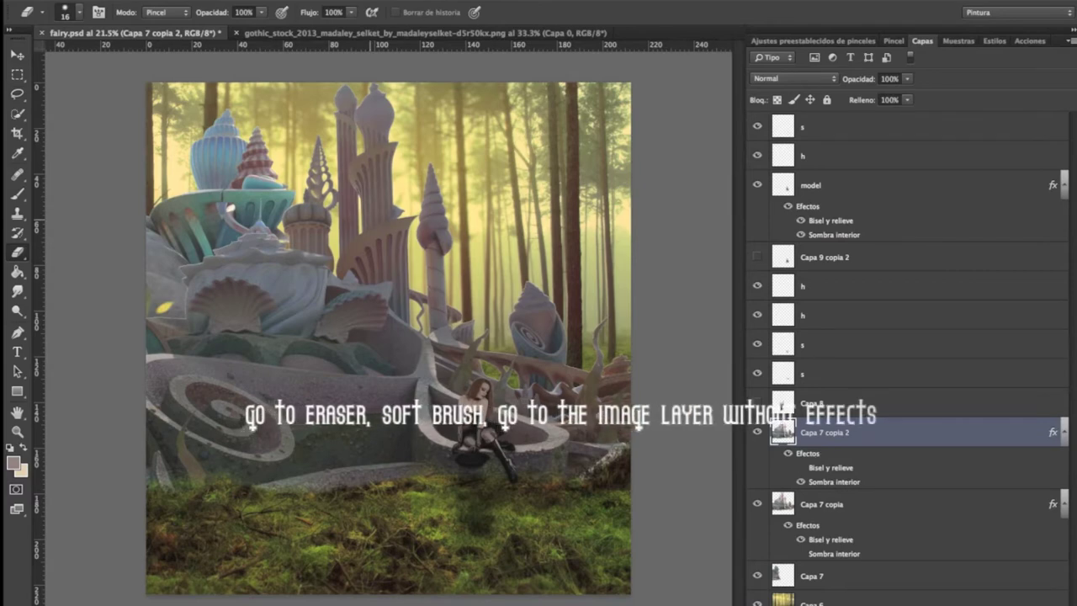
{"action": "right_click", "coordinate": [322, 188]}
{"action": "left_click", "coordinate": [156, 210]}
{"action": "left_click", "coordinate": [248, 129]}
{"action": "left_click_drag", "start_coordinate": [242, 140], "coordinate": [262, 130]}
{"action": "left_click", "coordinate": [265, 131]}
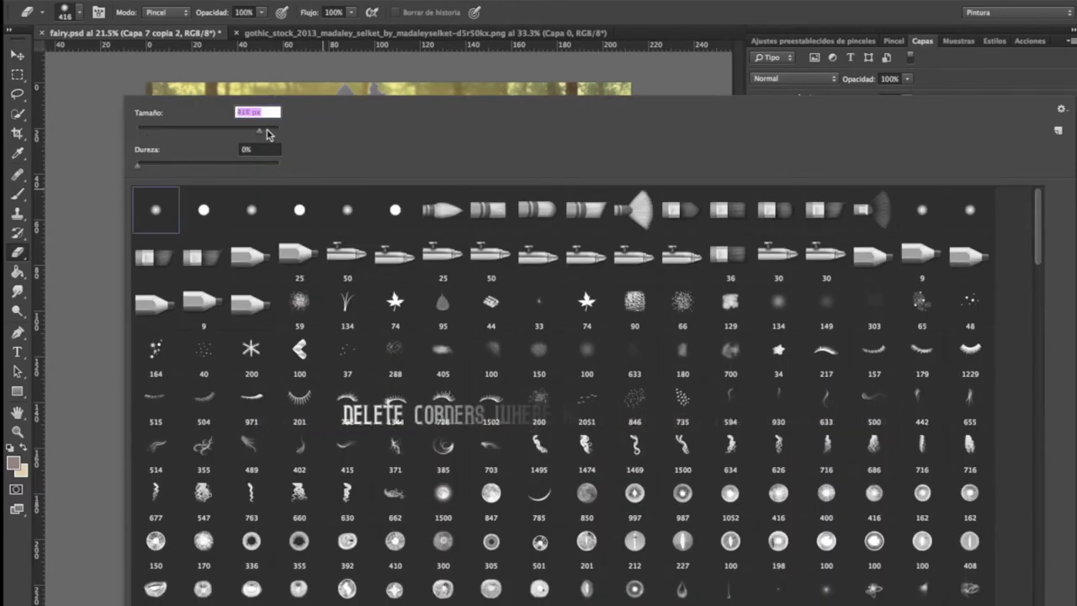
{"action": "left_click", "coordinate": [301, 10]}
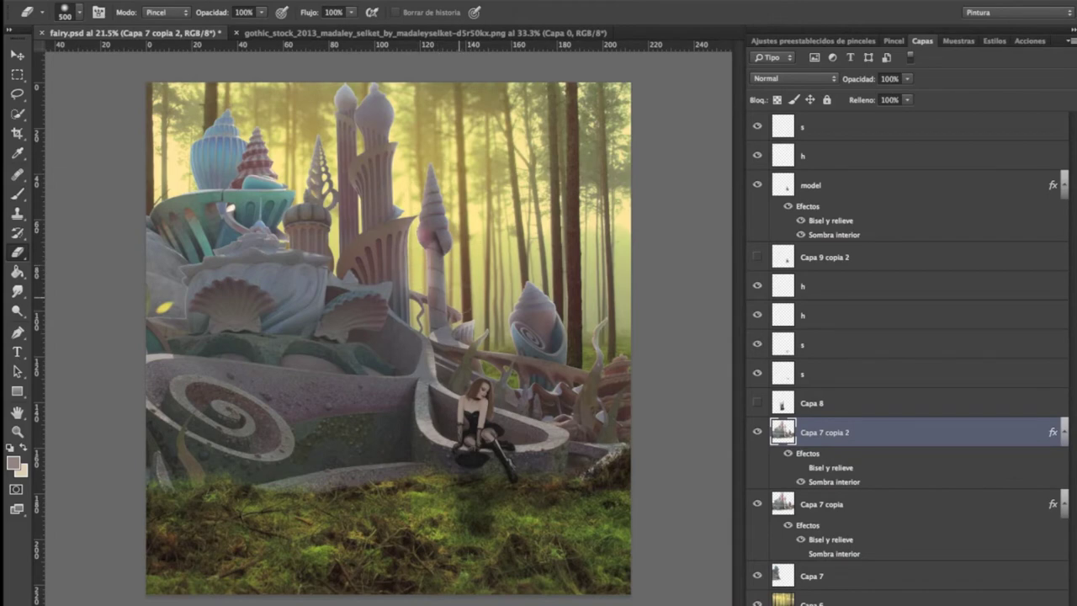
{"action": "right_click", "coordinate": [352, 208]}
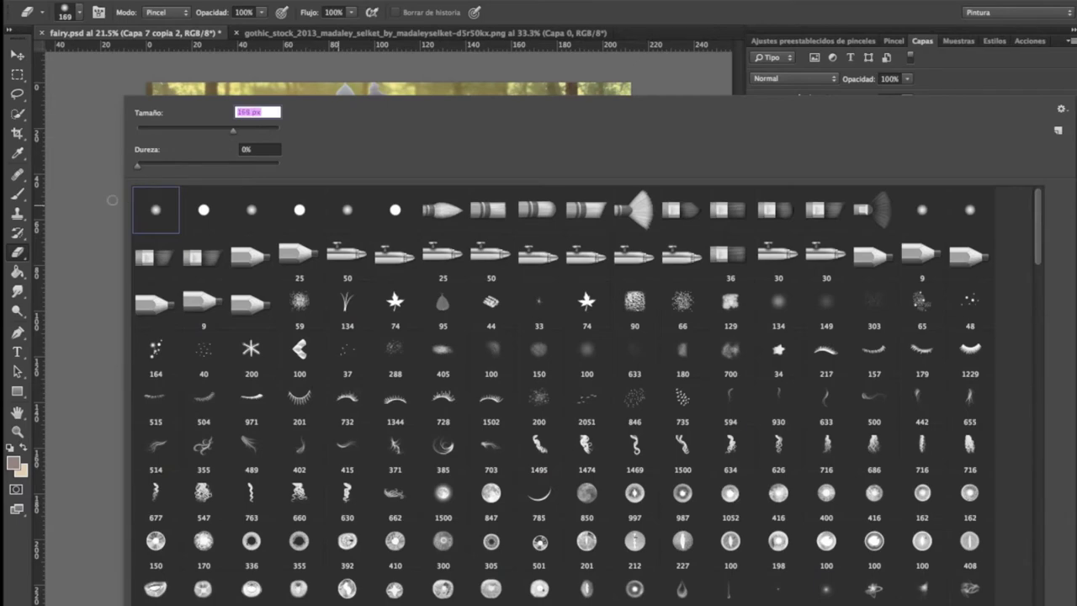
{"action": "key", "text": "Return"}
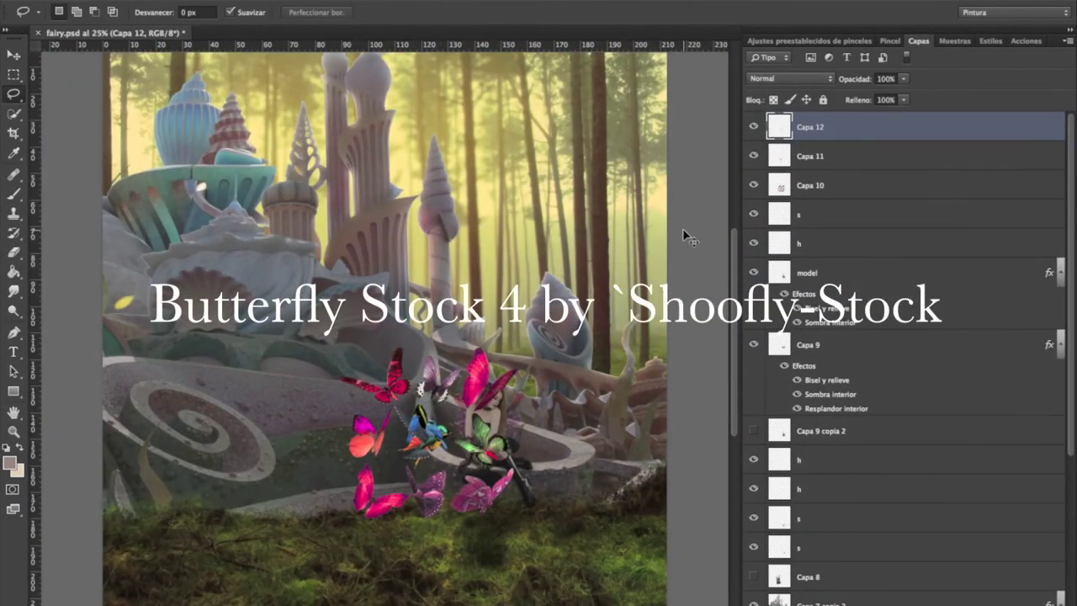
- Hide layers Capa 12 and Capa 11 and make the butterfly layer Capa 10 active
{"action": "key", "text": "ctrl+minus"}
{"action": "left_click_drag", "start_coordinate": [753, 128], "coordinate": [753, 156]}
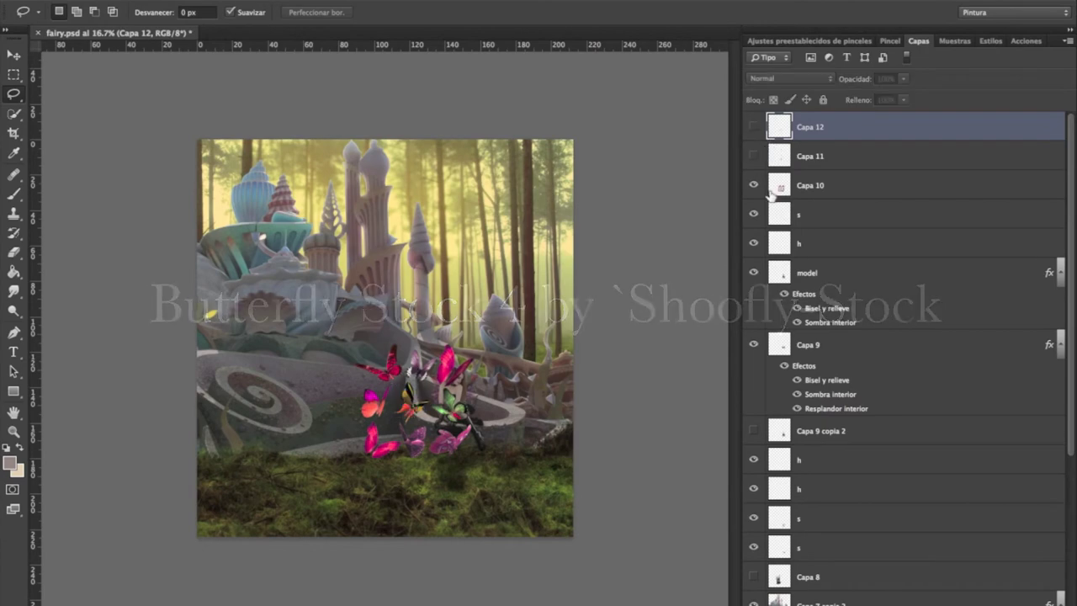
{"action": "left_click", "coordinate": [772, 189]}
- Lasso the red and black butterfly on Capa 10, copy it and paste it as a new layer
{"action": "scroll", "coordinate": [397, 395], "scroll_direction": "up", "scroll_amount": 5}
{"action": "mouse_move", "coordinate": [398, 190]}
{"action": "left_mouse_down"}
{"action": "mouse_move", "coordinate": [274, 242]}
{"action": "mouse_move", "coordinate": [221, 314]}
{"action": "mouse_move", "coordinate": [291, 355]}
{"action": "mouse_move", "coordinate": [383, 368]}
{"action": "left_mouse_up"}
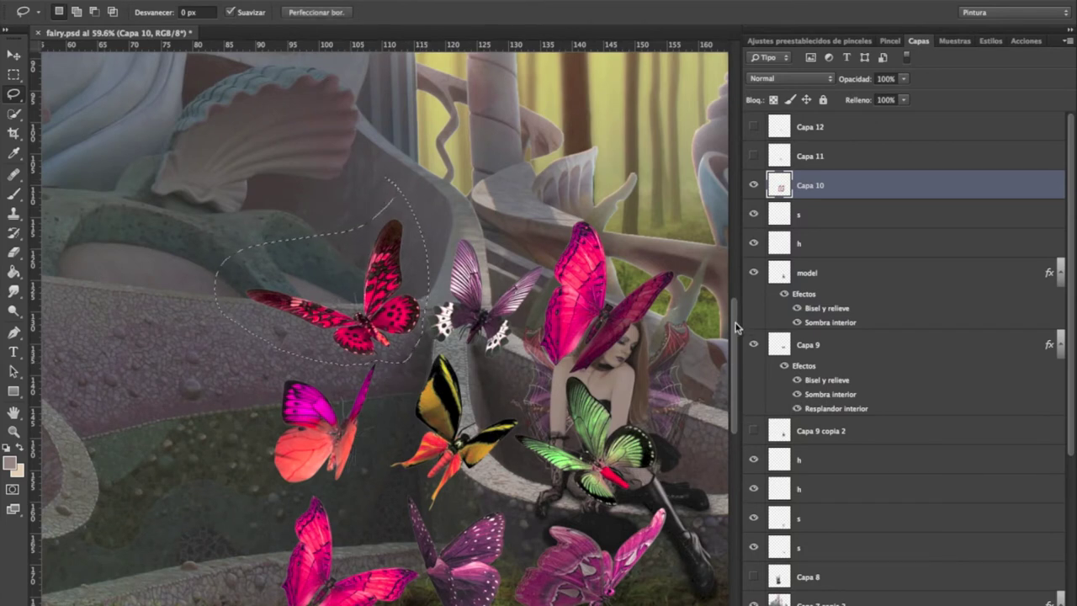
{"action": "scroll", "coordinate": [737, 329], "scroll_direction": "down", "scroll_amount": 3}
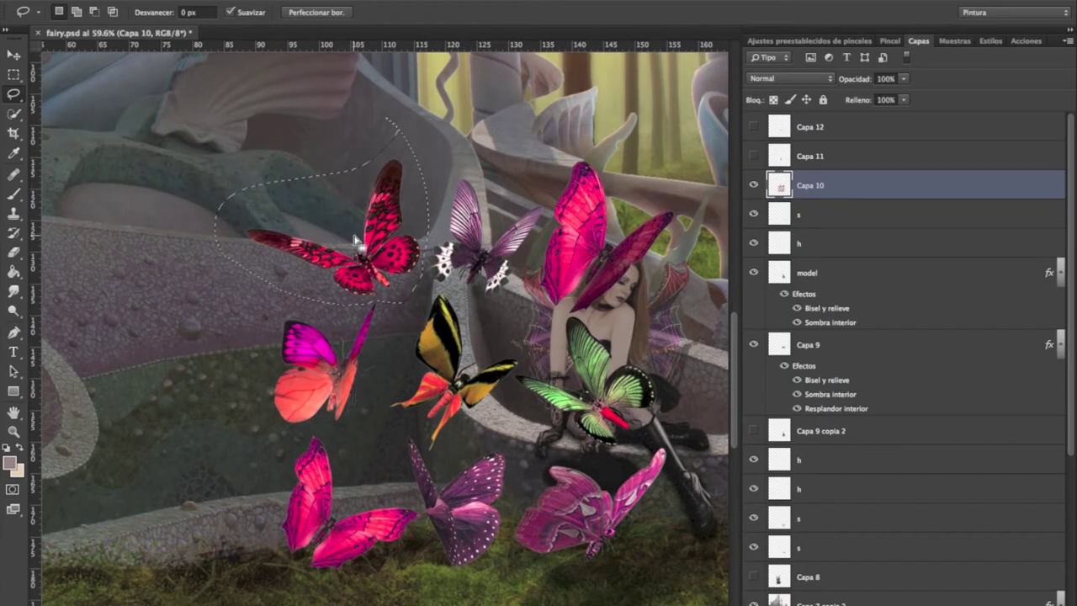
{"action": "key", "text": "ctrl+v"}
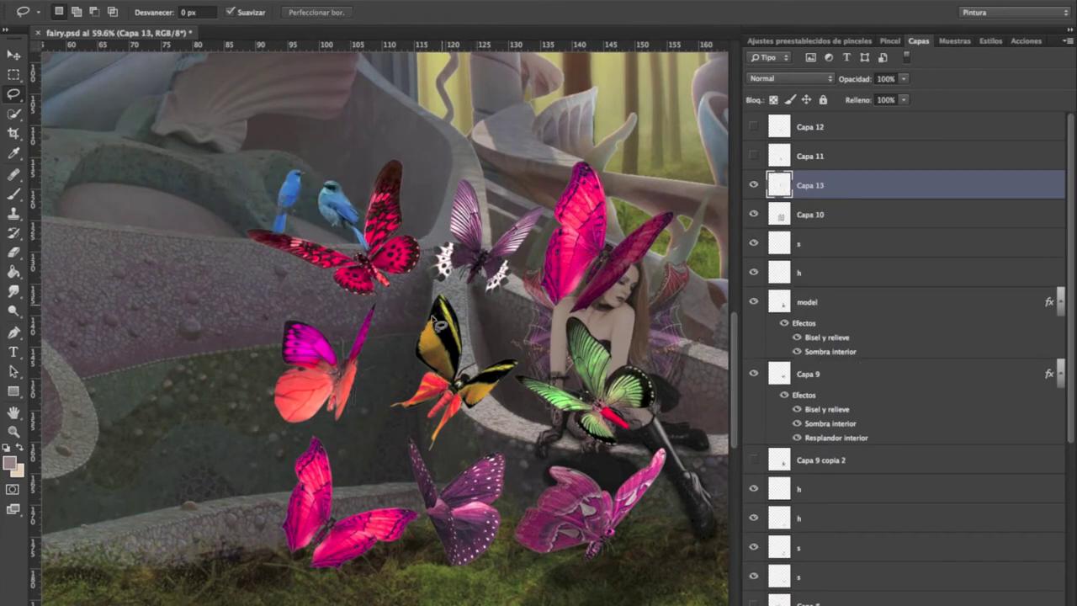
{"action": "key", "text": "ctrl+z"}
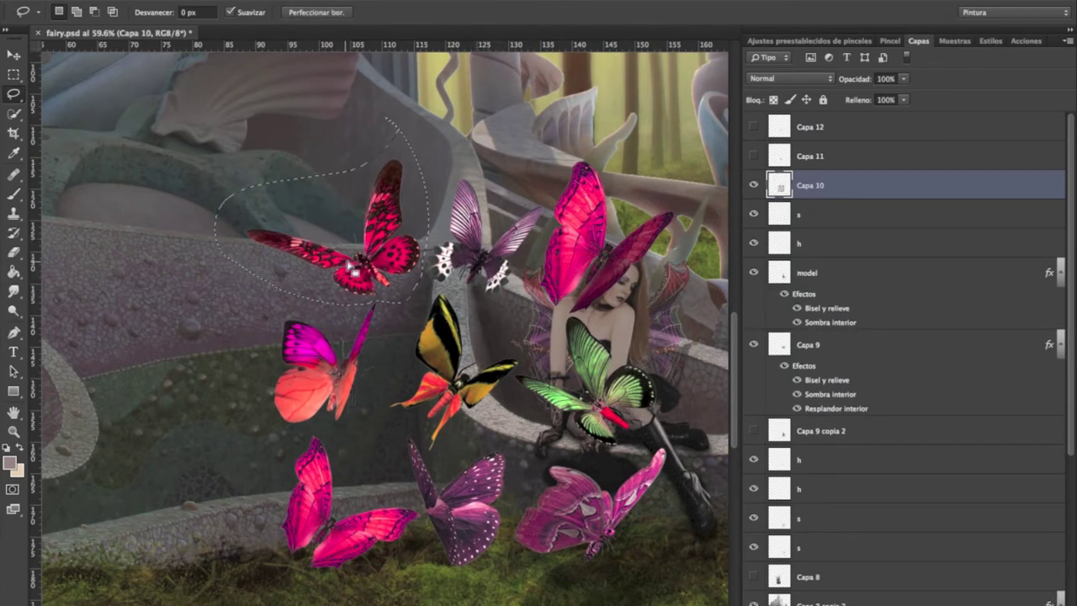
{"action": "key", "text": "ctrl+v"}
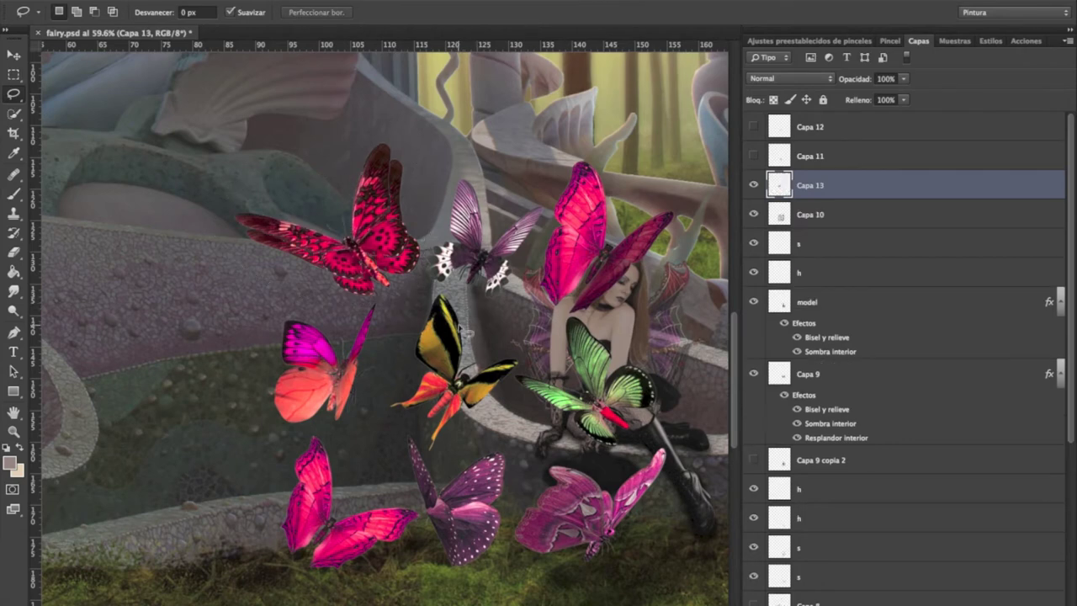
- Free-transform the pasted red butterfly to 70.11% width and 73.91% height and place it beside the blue shell tower
{"action": "scroll", "coordinate": [466, 334], "scroll_direction": "down", "scroll_amount": 5}
{"action": "right_click", "coordinate": [373, 356]}
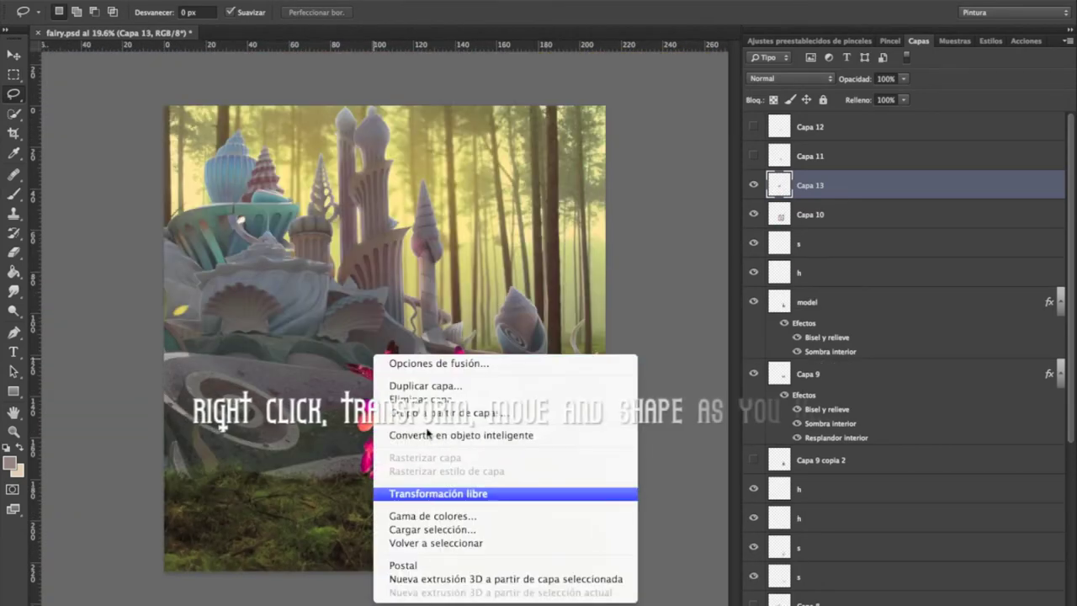
{"action": "left_click", "coordinate": [437, 494]}
{"action": "left_click_drag", "start_coordinate": [372, 361], "coordinate": [266, 171]}
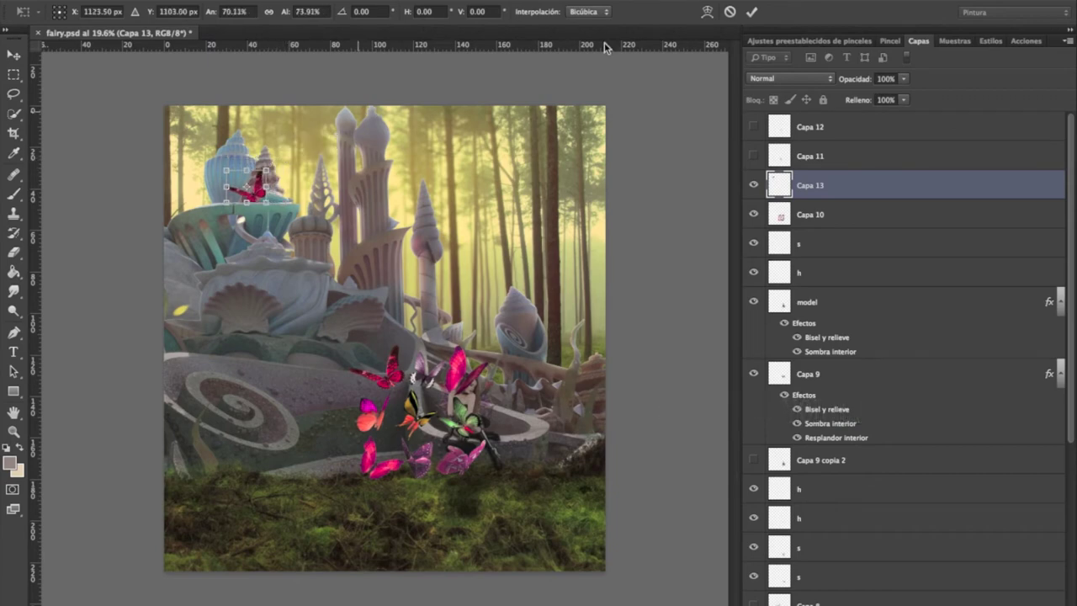
{"action": "left_click", "coordinate": [752, 13]}
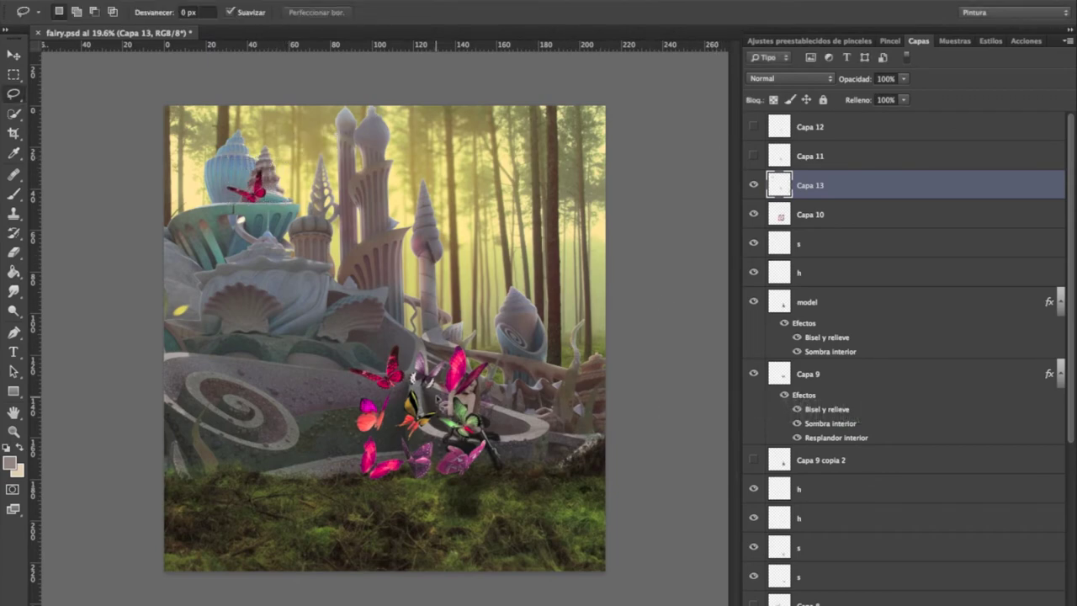
- Merge the butterfly layers Capa 13, Capa 14 and Capa 15 into one layer
{"action": "scroll", "coordinate": [412, 377], "scroll_direction": "up", "scroll_amount": 2}
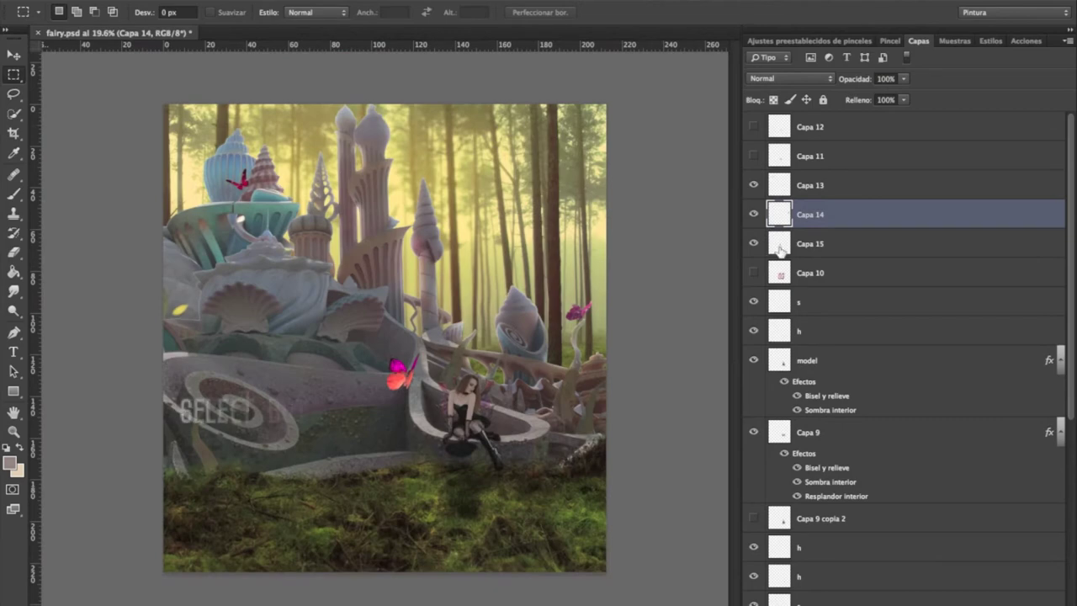
{"action": "left_click", "coordinate": [810, 185], "text": "shift"}
{"action": "left_click", "coordinate": [810, 244], "text": "shift"}
{"action": "right_click", "coordinate": [809, 244]}
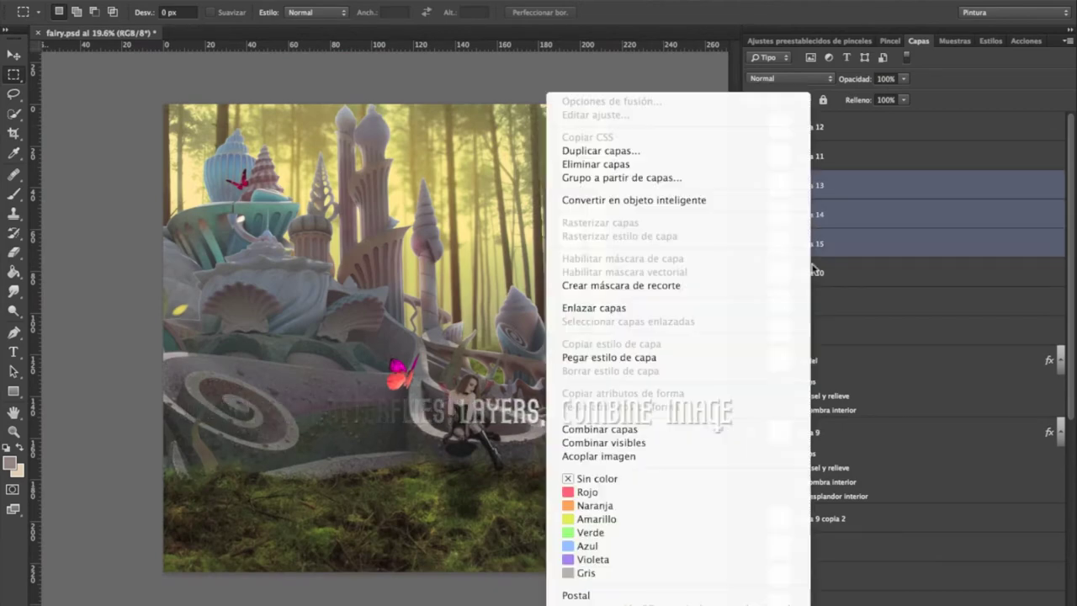
{"action": "left_click", "coordinate": [745, 430]}
- Duplicate the merged butterfly layer Capa 13
{"action": "right_click", "coordinate": [816, 186]}
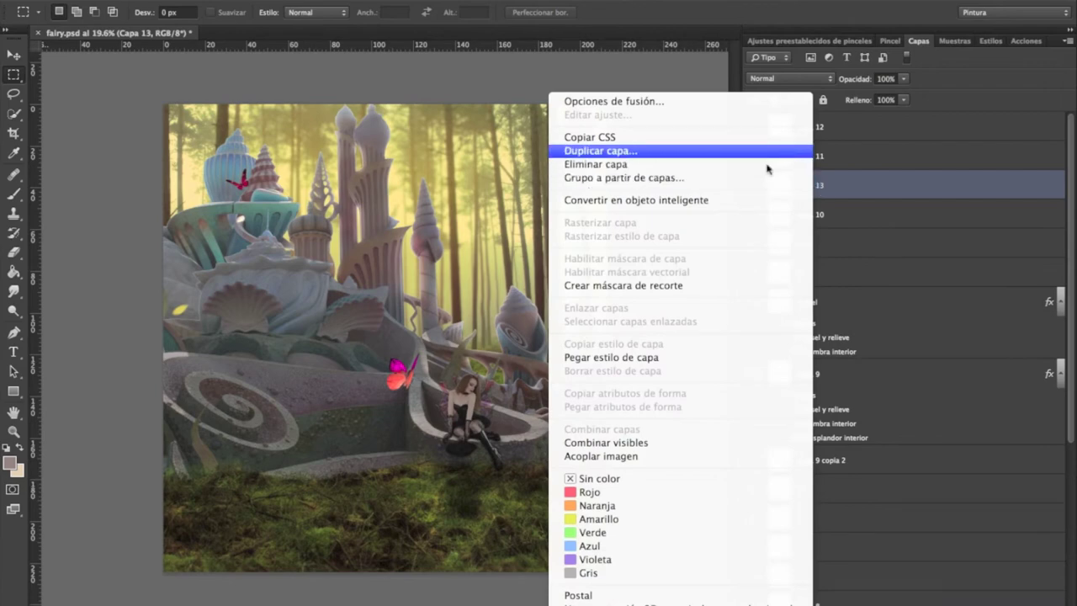
{"action": "left_click", "coordinate": [786, 149]}
{"action": "left_click", "coordinate": [690, 113]}
- Merge Capa 13 and its duplicate Capa 13 copia into one butterfly layer
{"action": "right_click", "coordinate": [816, 221]}
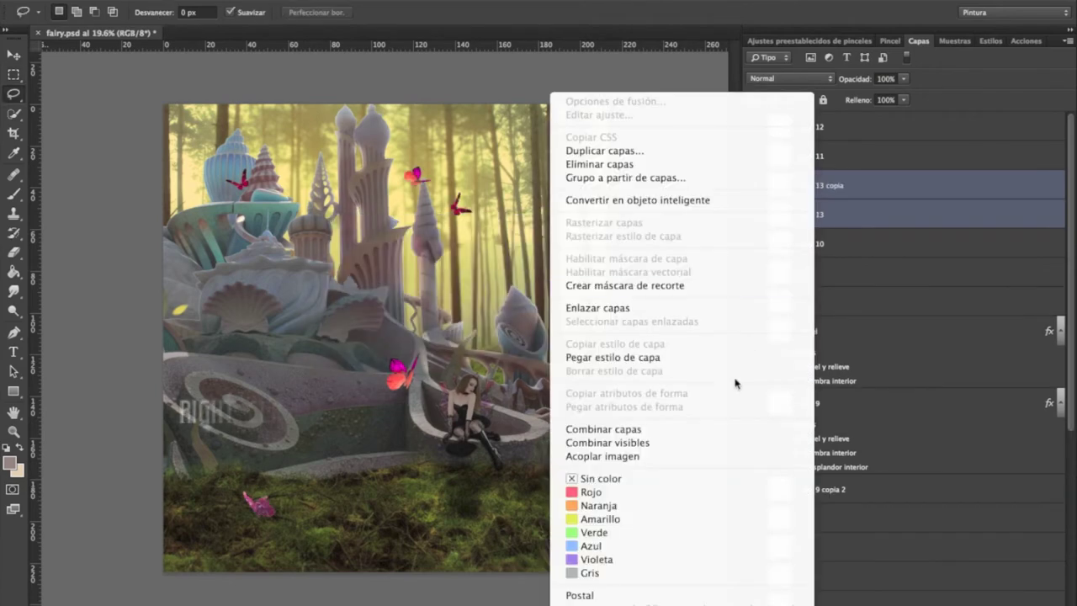
{"action": "left_click", "coordinate": [729, 428]}
- Add a Bevel and Emboss to the merged butterflies with size 4 px, global light off and shadow opacity 0%
{"action": "right_click", "coordinate": [476, 301]}
{"action": "left_click", "coordinate": [476, 301]}
{"action": "left_click", "coordinate": [596, 51]}
{"action": "left_click", "coordinate": [828, 187]}
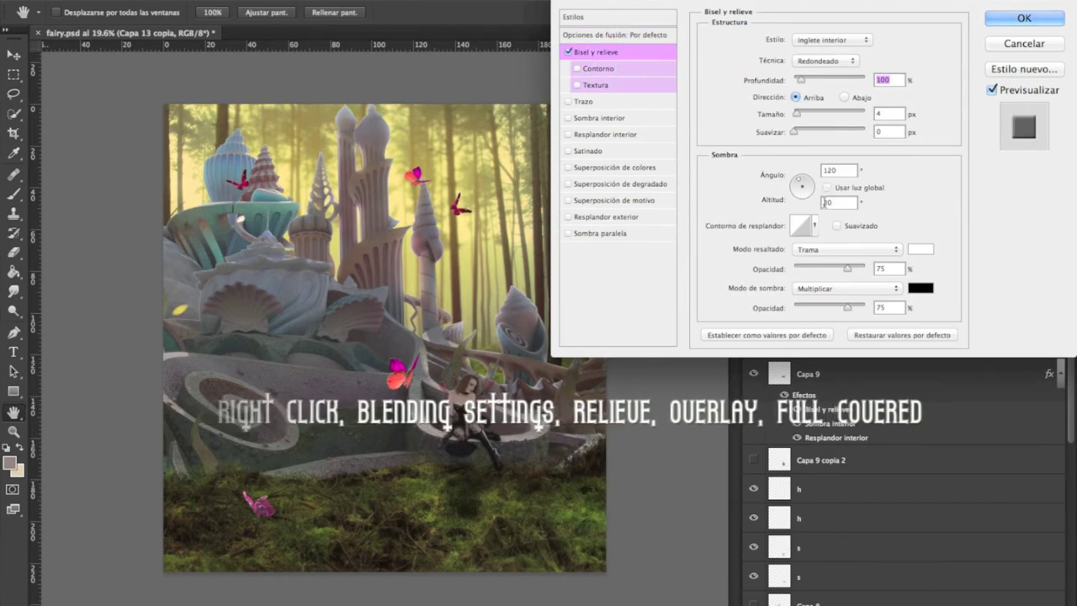
{"action": "left_click", "coordinate": [808, 306]}
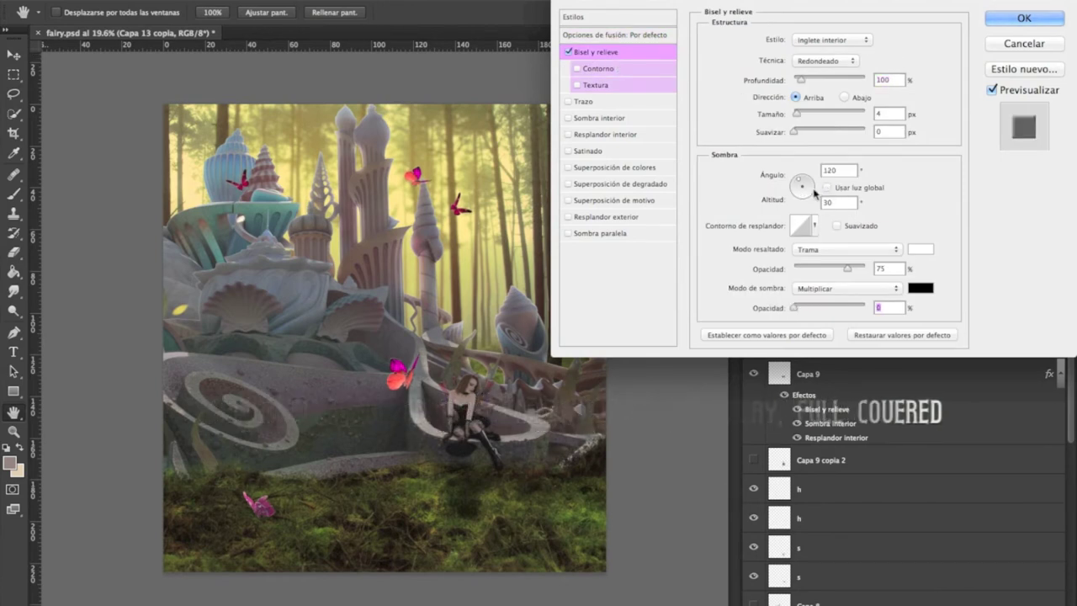
- Add an Inner Shadow to the butterflies with distance 30000 px, choke 100%, size 250 px and reduced opacity
{"action": "left_click", "coordinate": [643, 118]}
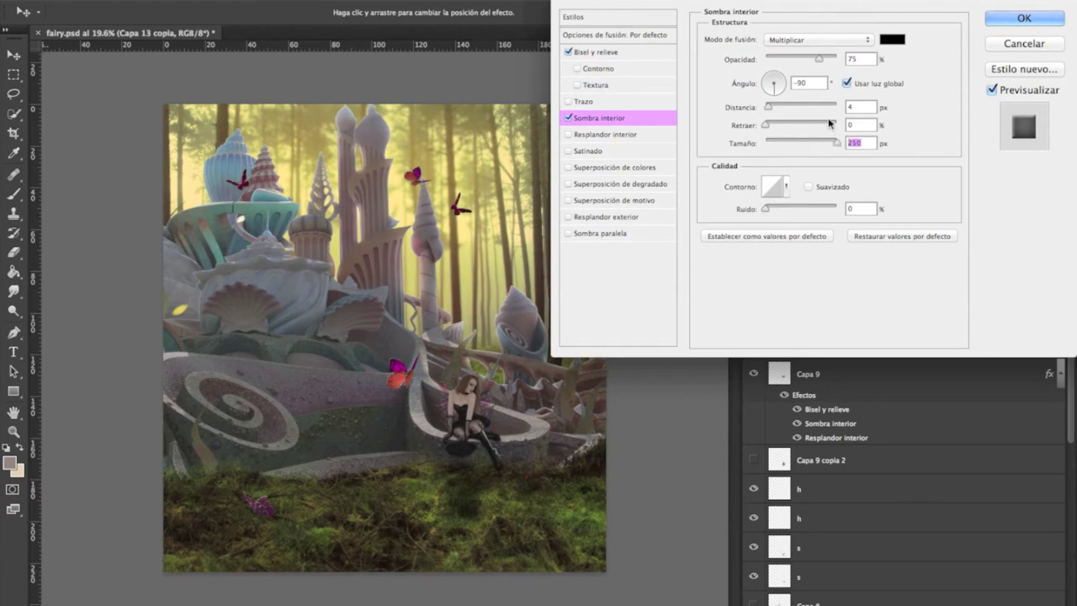
{"action": "left_click_drag", "start_coordinate": [845, 120], "coordinate": [856, 86]}
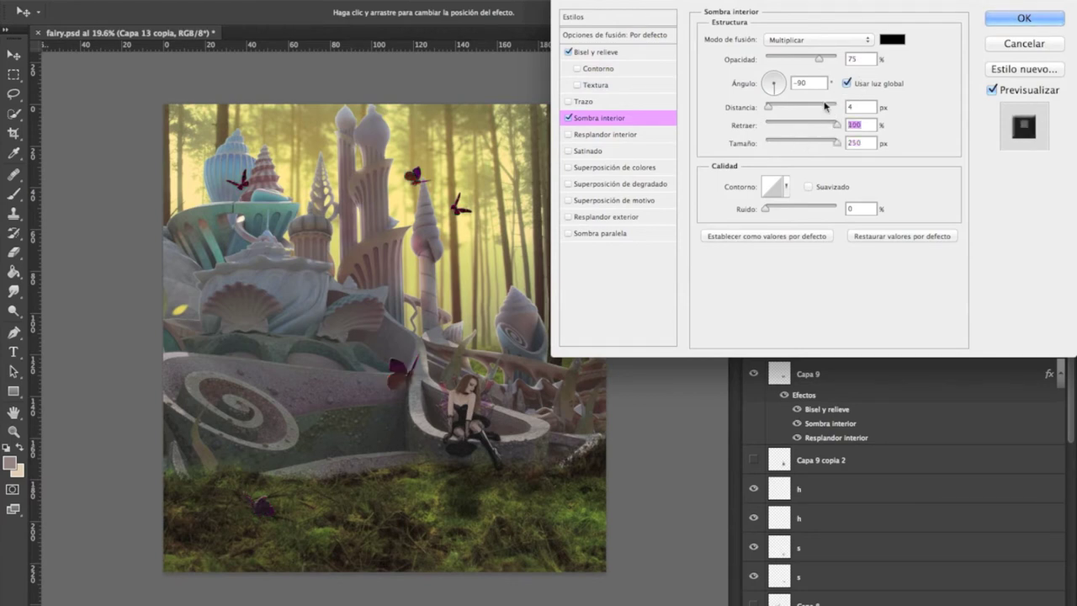
{"action": "left_click", "coordinate": [786, 59]}
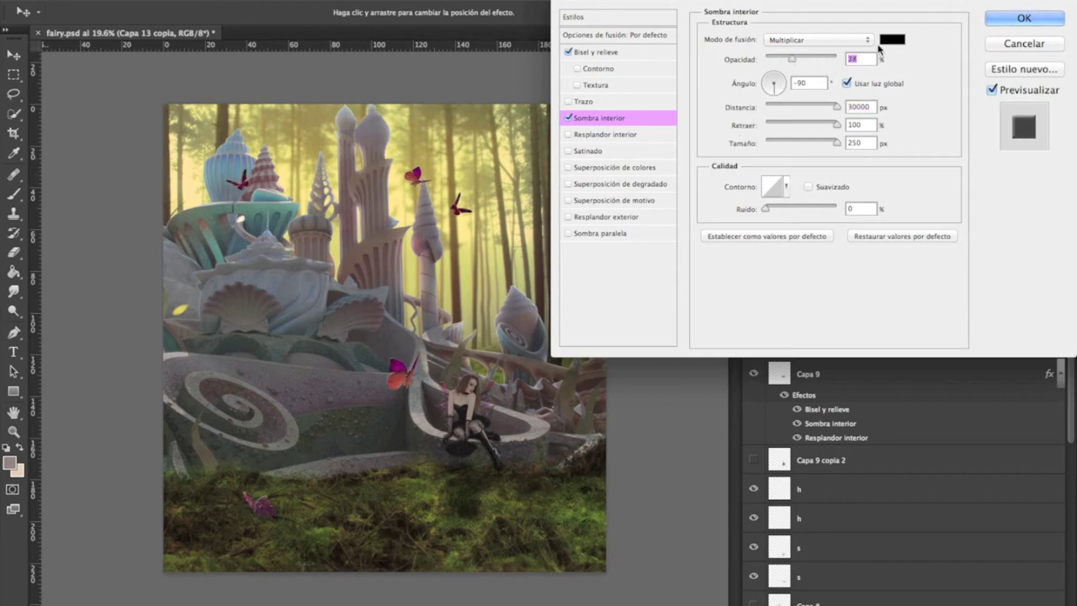
{"action": "left_click", "coordinate": [998, 23]}
- Duplicate the styled butterfly layer Capa 13 copia as Capa 13 copia 2
{"action": "right_click", "coordinate": [815, 187]}
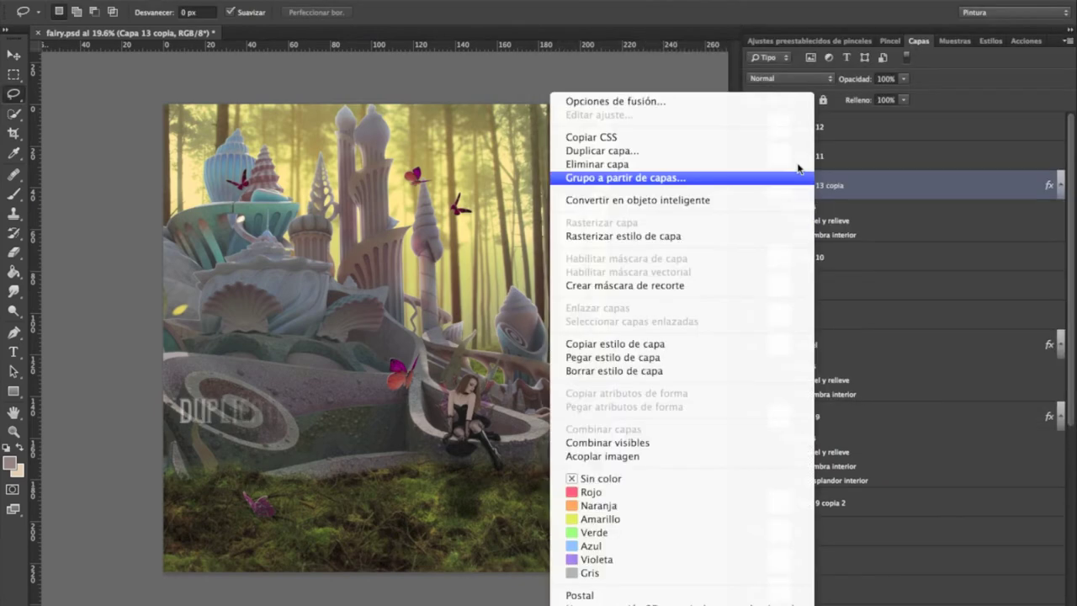
{"action": "left_click", "coordinate": [795, 150]}
{"action": "left_click", "coordinate": [693, 247]}
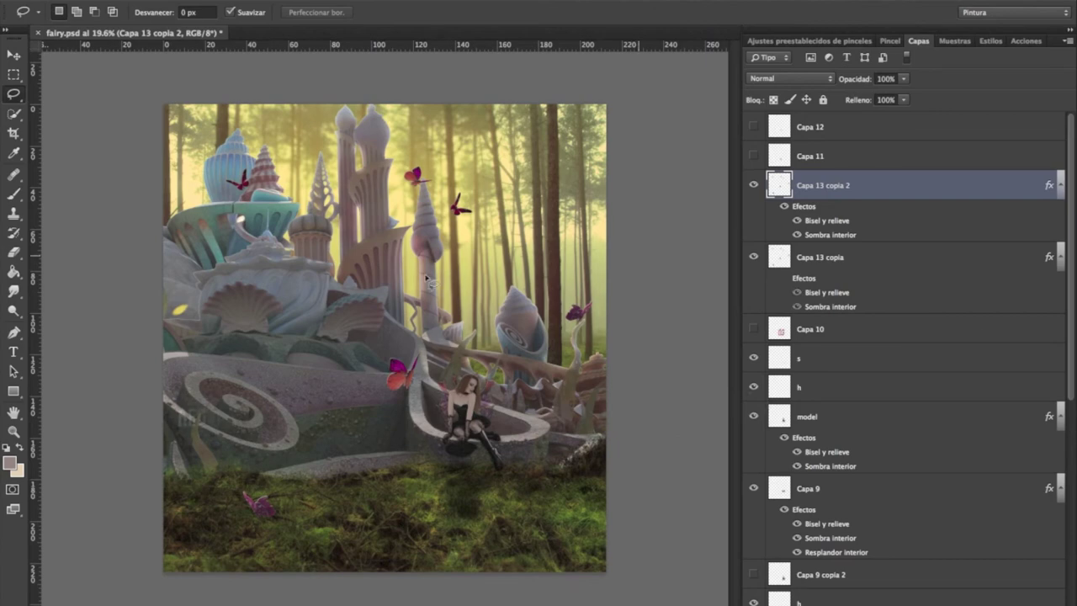
- Show Capa 13 copia's effects, hide the bevel on Capa 13 copia 2 and set up the soft 169 px Eraser
{"action": "key", "text": "e"}
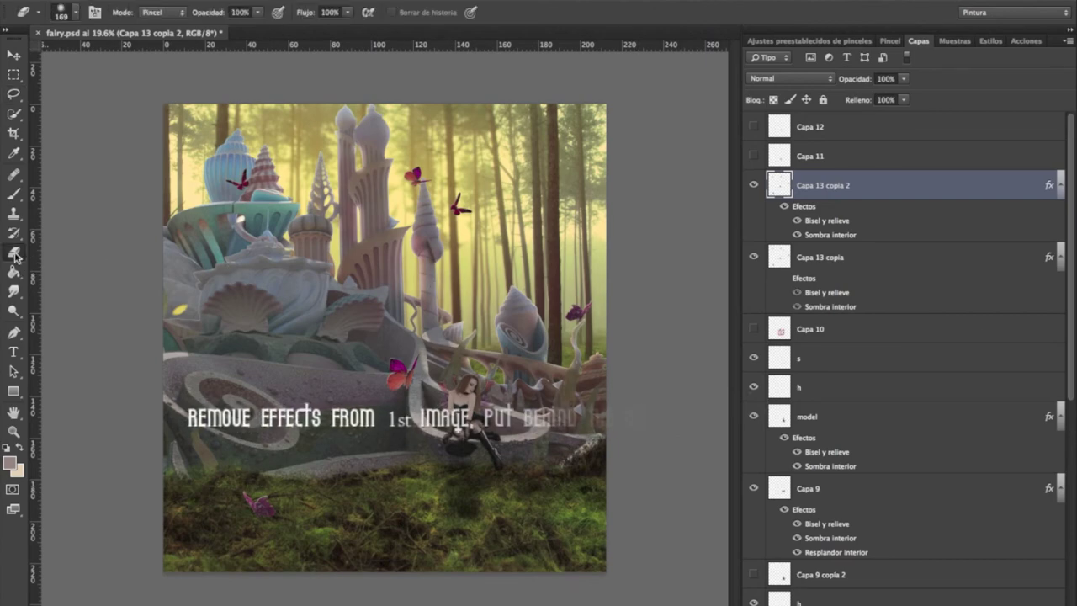
{"action": "left_click", "coordinate": [785, 278]}
{"action": "left_click", "coordinate": [797, 220]}
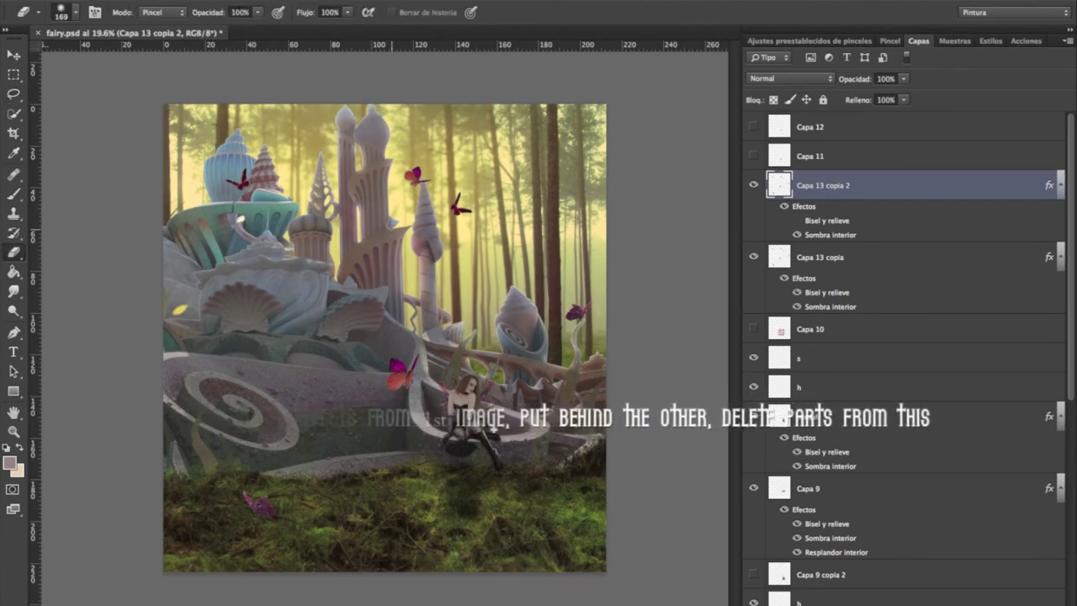
{"action": "right_click", "coordinate": [388, 210]}
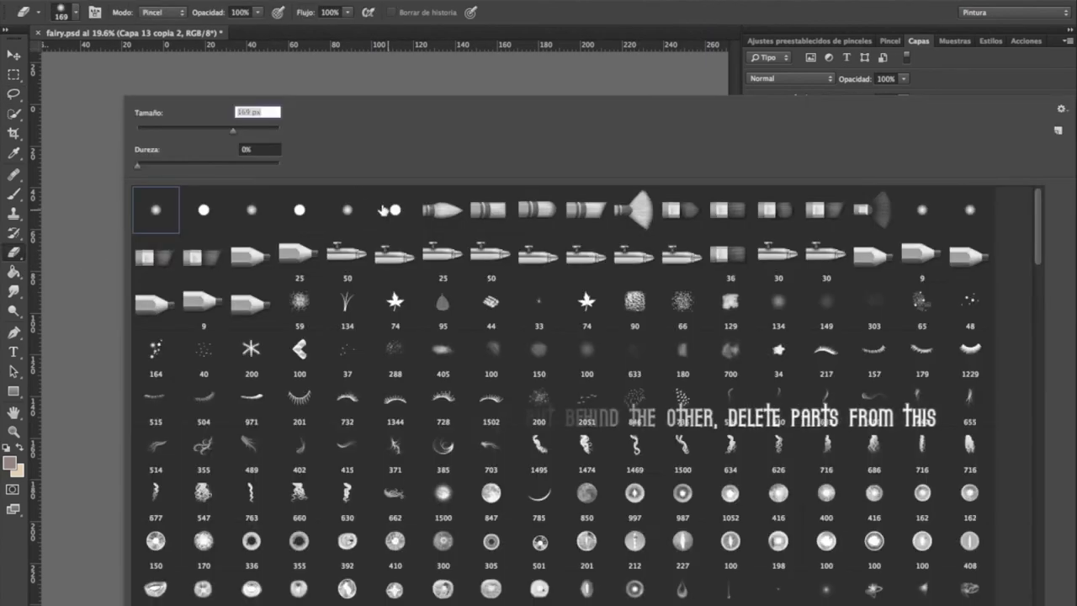
{"action": "left_click", "coordinate": [92, 258]}
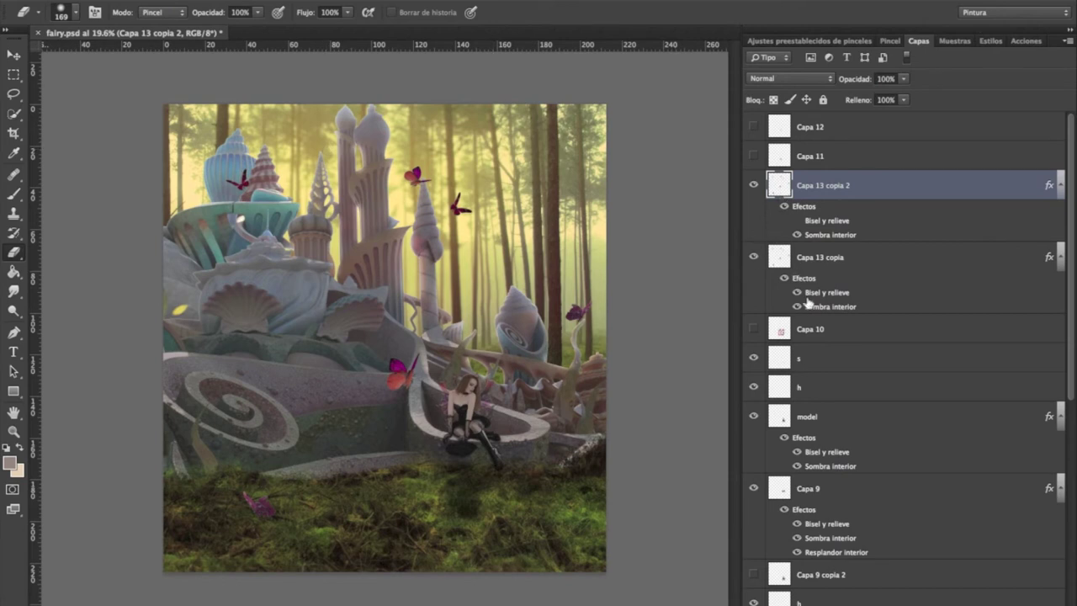
- Lasso the two lower butterflies and copy them from Capa 13 copia to a new layer
{"action": "key", "text": "l"}
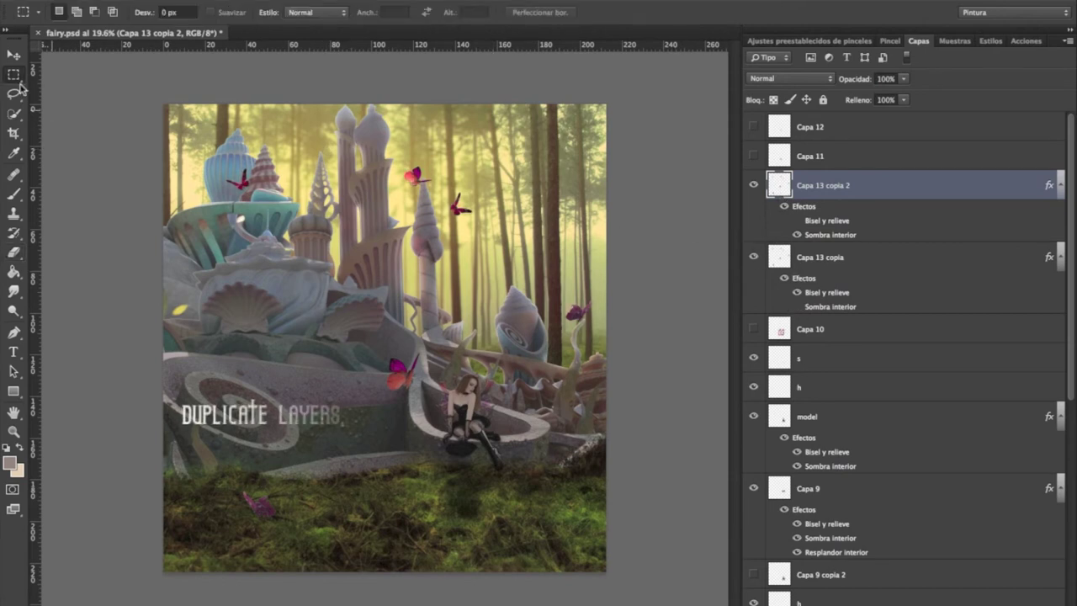
{"action": "mouse_move", "coordinate": [385, 324]}
{"action": "left_mouse_down"}
{"action": "mouse_move", "coordinate": [268, 425]}
{"action": "mouse_move", "coordinate": [253, 567]}
{"action": "mouse_move", "coordinate": [455, 475]}
{"action": "mouse_move", "coordinate": [452, 355]}
{"action": "mouse_move", "coordinate": [439, 319]}
{"action": "left_mouse_up"}
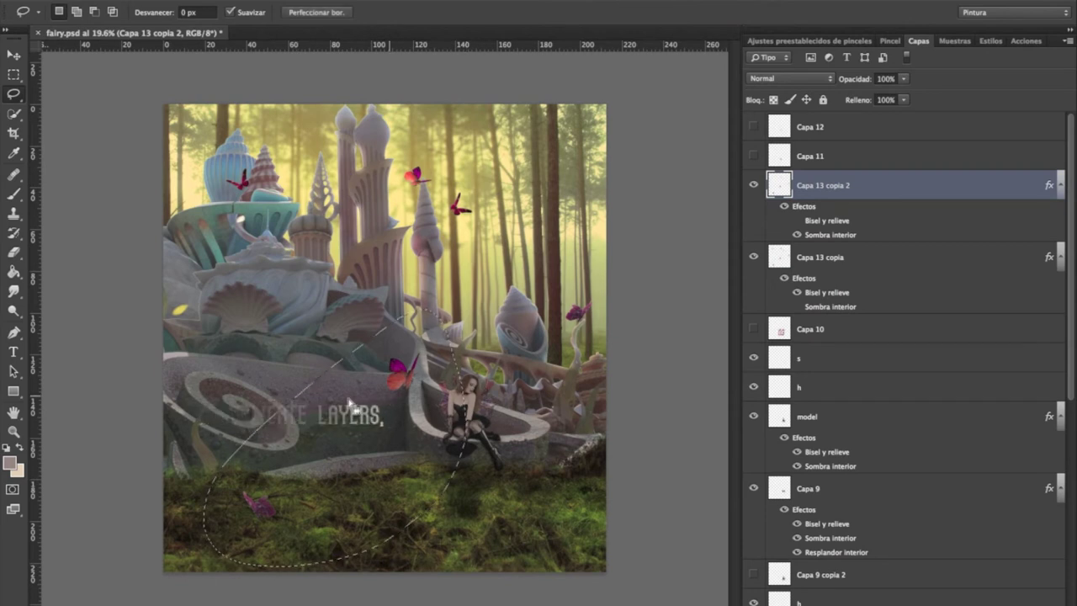
{"action": "left_click", "coordinate": [806, 259]}
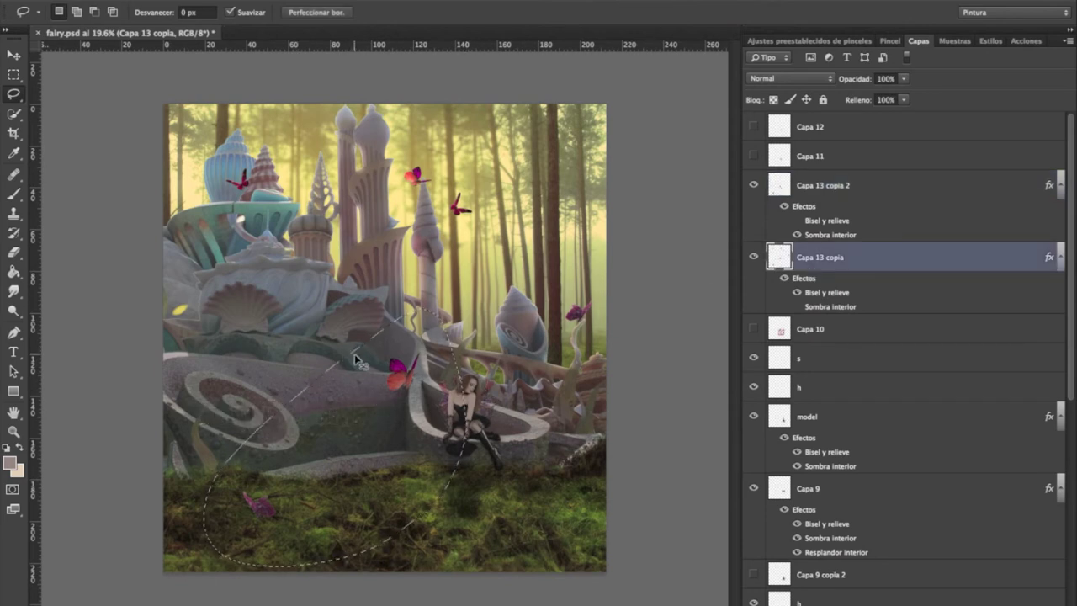
{"action": "key", "text": "ctrl+j"}
- Free-transform the copied butterflies on Capa 13 and flip them vertically
{"action": "right_click", "coordinate": [368, 387]}
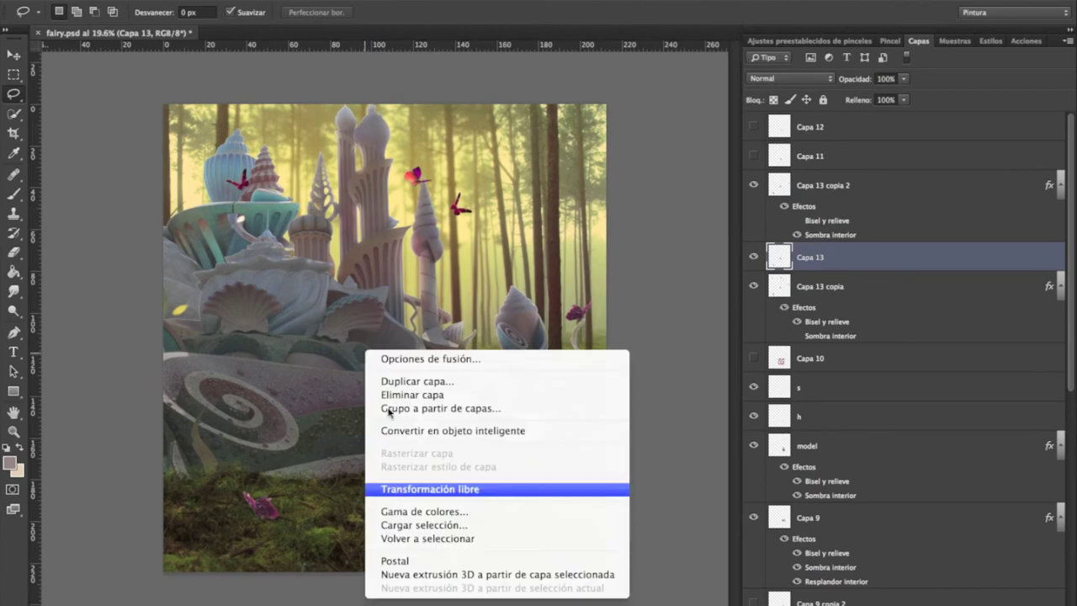
{"action": "left_click", "coordinate": [394, 488]}
{"action": "right_click", "coordinate": [392, 491]}
{"action": "left_click", "coordinate": [421, 569]}
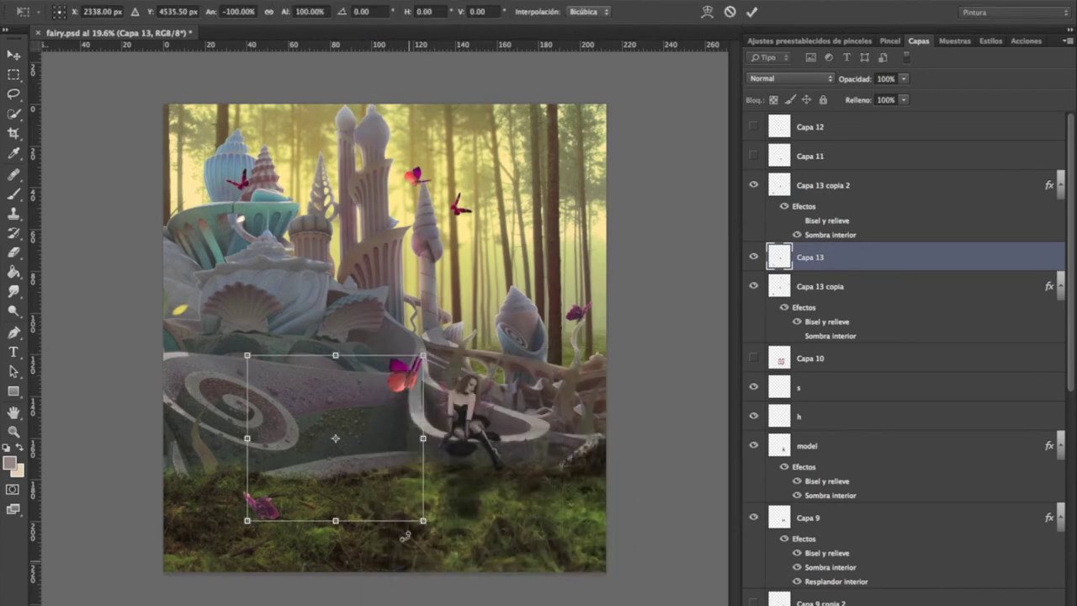
{"action": "right_click", "coordinate": [393, 471]}
{"action": "left_click", "coordinate": [425, 601]}
{"action": "right_click", "coordinate": [376, 473]}
{"action": "left_click", "coordinate": [426, 604]}
- Rotate the flipped butterflies about 129° and place them over the grass below the originals
{"action": "left_click_drag", "start_coordinate": [377, 413], "coordinate": [376, 472]}
{"action": "left_click_drag", "start_coordinate": [479, 480], "coordinate": [585, 269]}
{"action": "left_click_drag", "start_coordinate": [381, 492], "coordinate": [405, 504]}
{"action": "left_click_drag", "start_coordinate": [526, 410], "coordinate": [515, 382]}
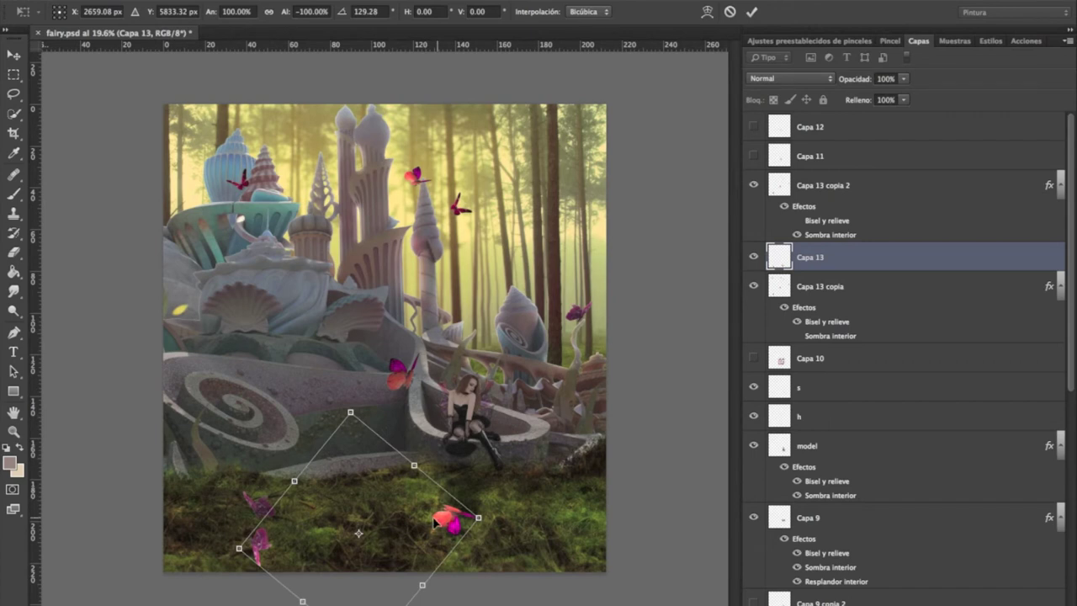
{"action": "left_click_drag", "start_coordinate": [444, 515], "coordinate": [448, 507]}
{"action": "key", "text": "Return"}
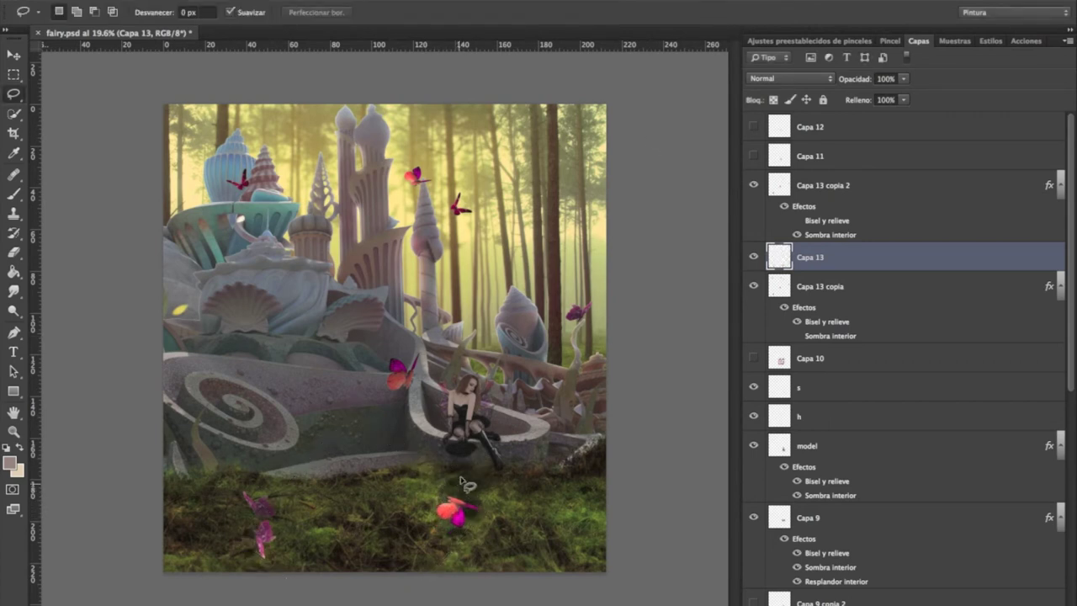
- Move the selected orange butterfly copy about 22 cm left across the grass, beneath its original
{"action": "left_click", "coordinate": [13, 54]}
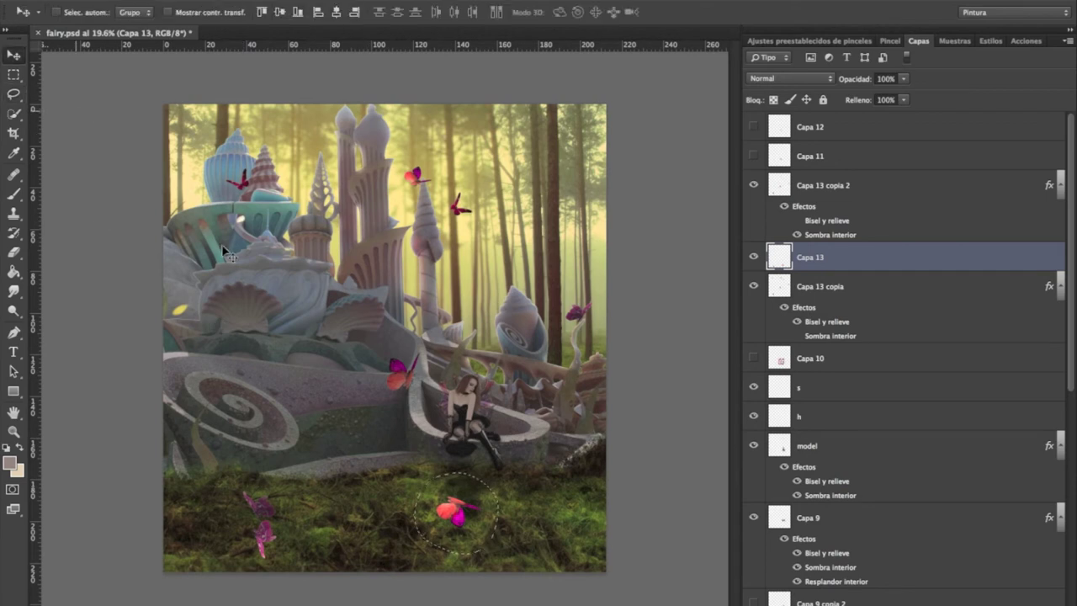
{"action": "left_click_drag", "start_coordinate": [462, 519], "coordinate": [414, 510]}
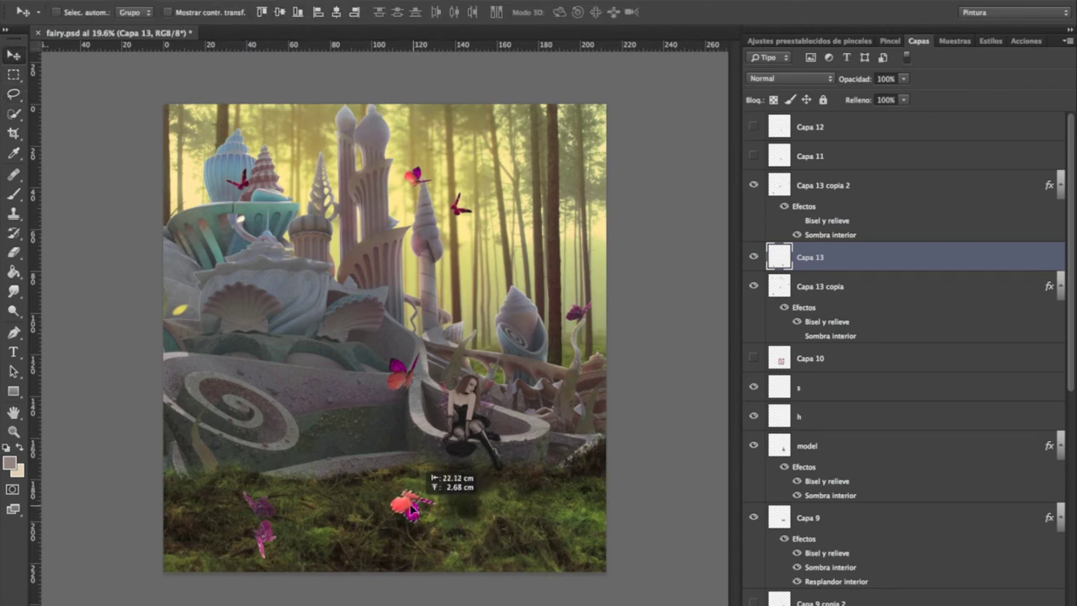
- Lasso the pink butterfly copy, rotate it about 82° and place it just below its original on the grass
{"action": "key", "text": "l"}
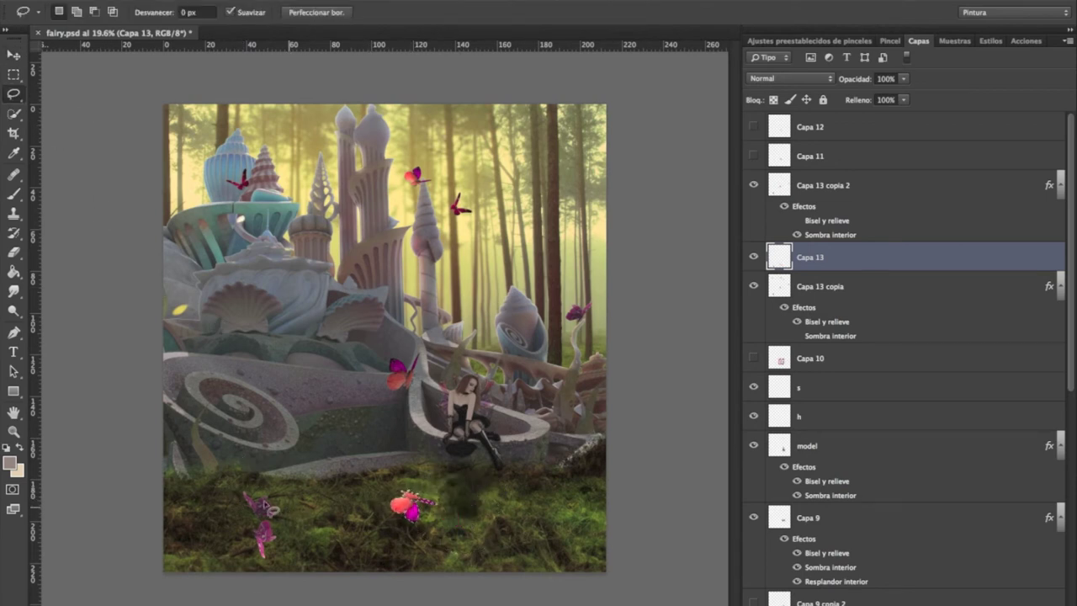
{"action": "left_click_drag", "start_coordinate": [288, 510], "coordinate": [270, 533]}
{"action": "right_click", "coordinate": [269, 534]}
{"action": "left_click", "coordinate": [282, 512]}
{"action": "mouse_move", "coordinate": [366, 457]}
{"action": "left_mouse_down"}
{"action": "mouse_move", "coordinate": [414, 523]}
{"action": "mouse_move", "coordinate": [354, 589]}
{"action": "mouse_move", "coordinate": [329, 596]}
{"action": "left_mouse_up"}
{"action": "left_click_drag", "start_coordinate": [287, 520], "coordinate": [273, 522]}
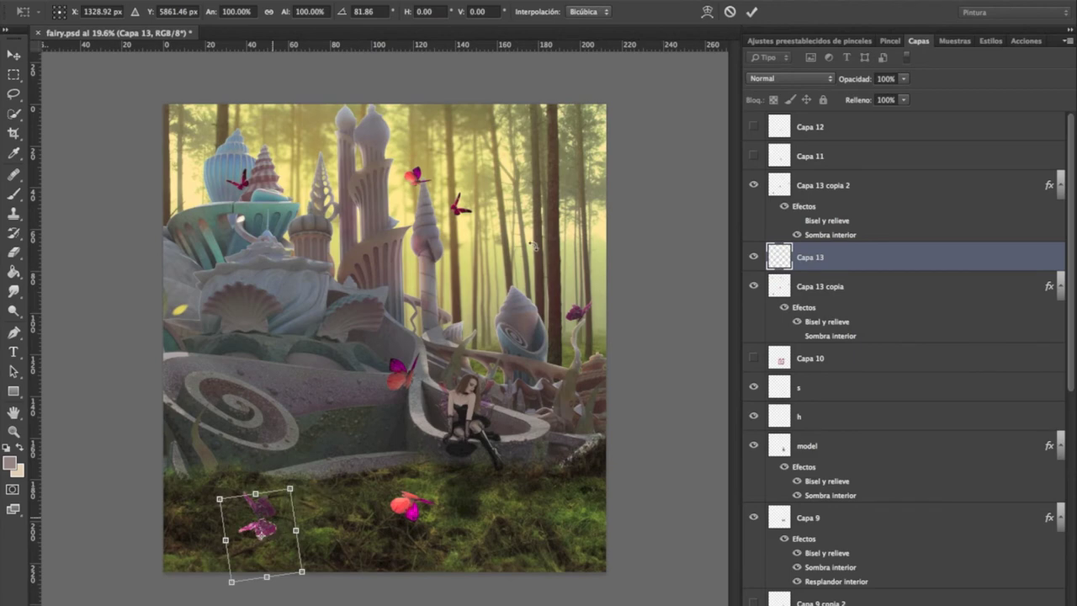
{"action": "left_click", "coordinate": [751, 12]}
- Turn the Capa 13 copies black with an Inner Shadow of distance 30000 px, choke 100%, size 250 px and opacity 100%
{"action": "right_click", "coordinate": [526, 282]}
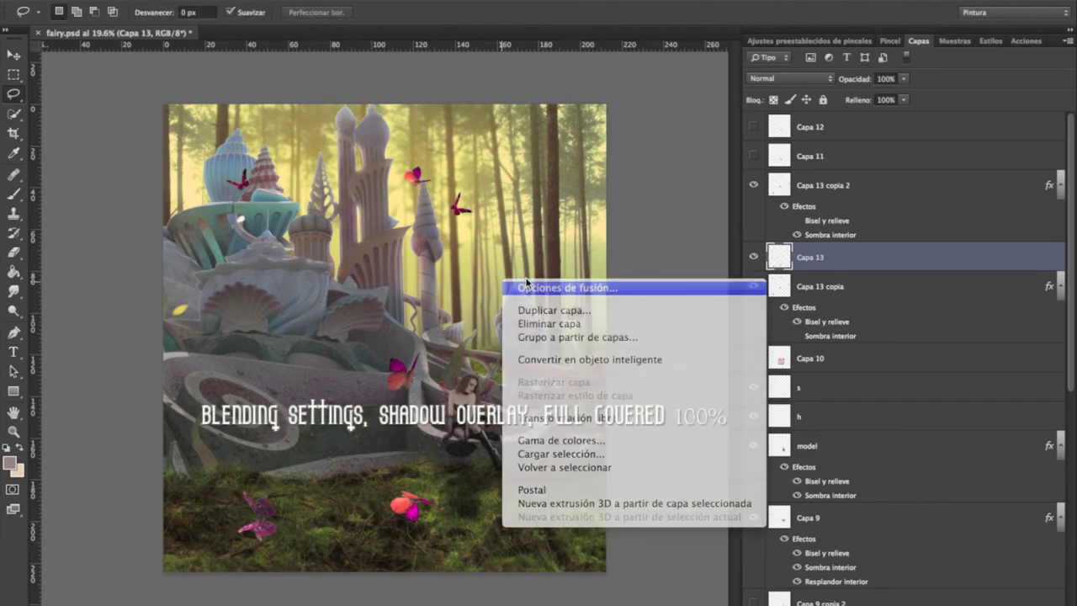
{"action": "left_click", "coordinate": [527, 287]}
{"action": "left_click", "coordinate": [599, 117]}
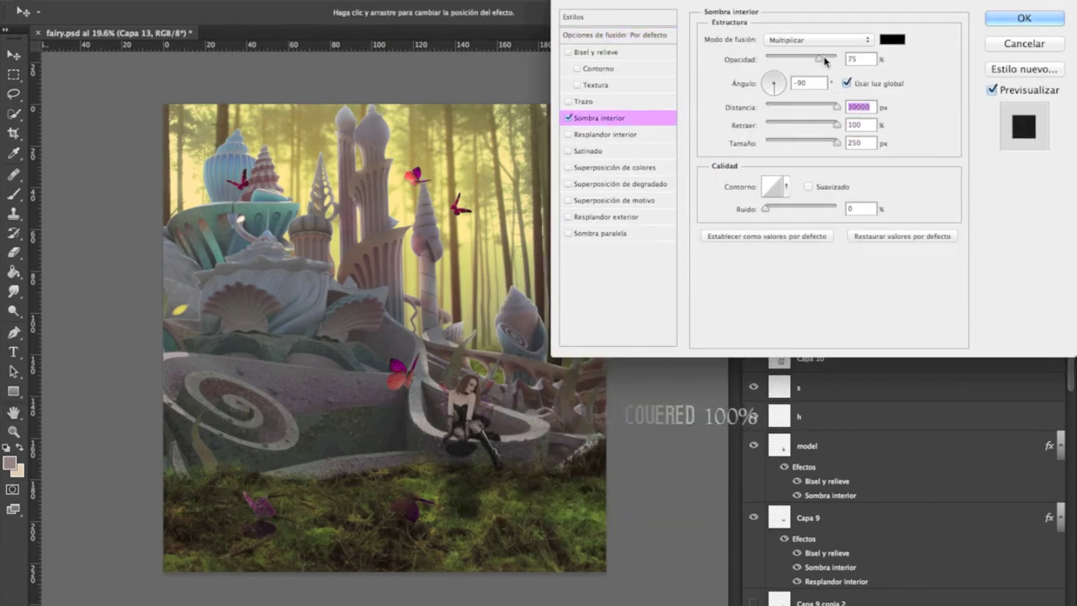
{"action": "left_click", "coordinate": [1024, 18]}
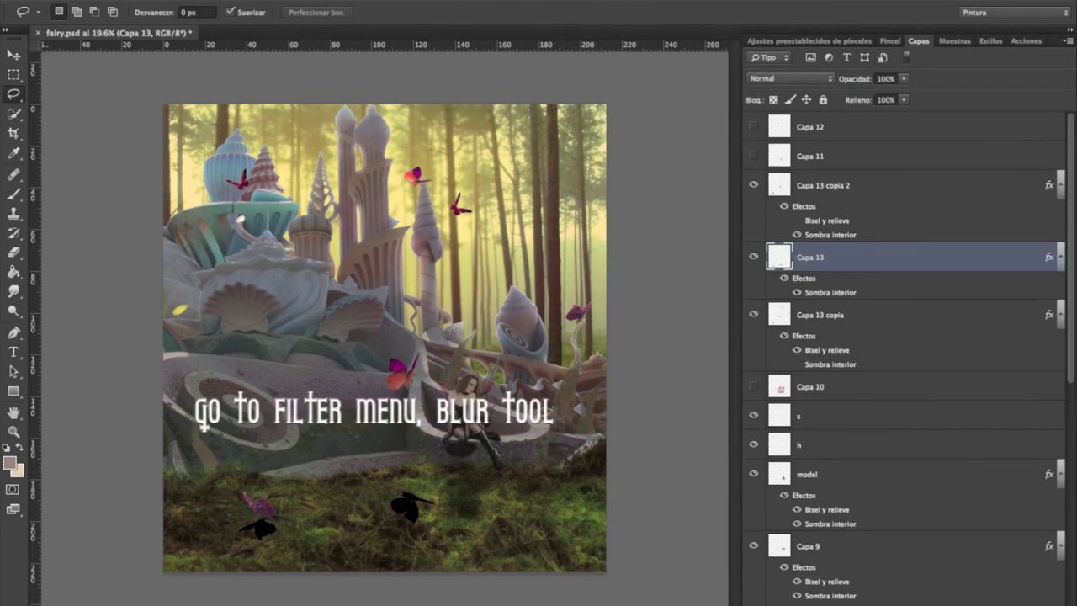
- Apply a Gaussian Blur with a 5.2 pixel radius to the butterfly shadows on Capa 13
{"action": "left_click", "coordinate": [440, 1]}
{"action": "mouse_move", "coordinate": [513, 148]}
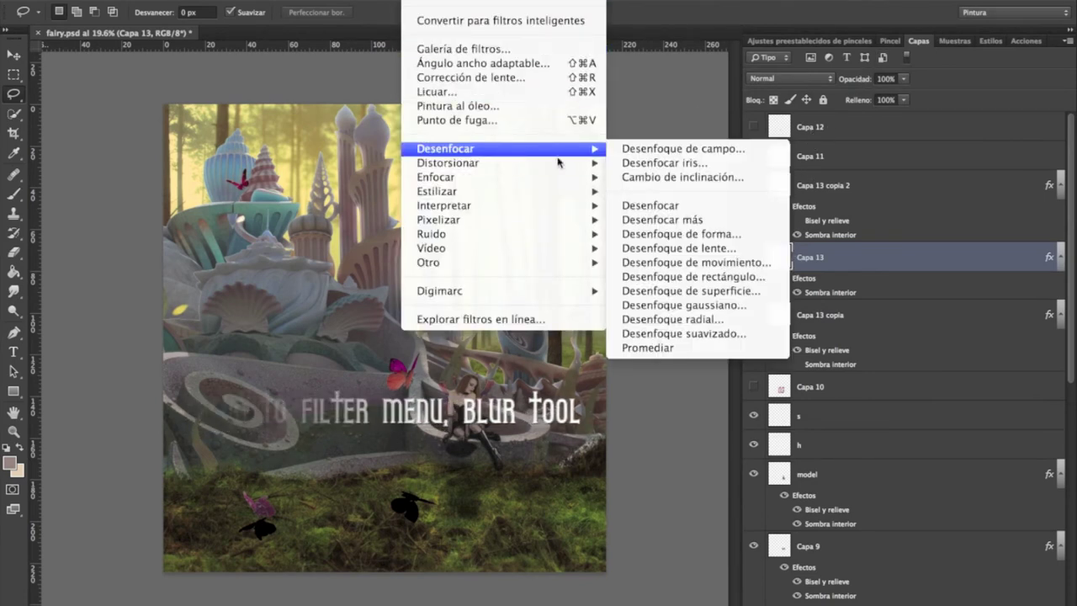
{"action": "left_click", "coordinate": [697, 305]}
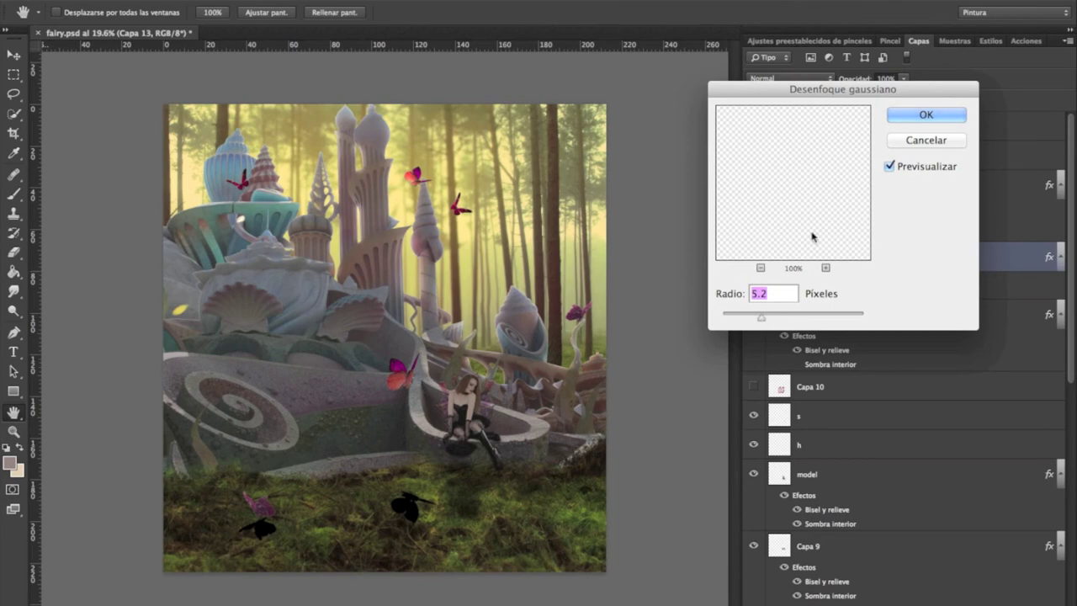
{"action": "left_click", "coordinate": [925, 115]}
- Open the stock image 79_Waterfall_by_confused_stock.jpg, keeping its embedded colour profile
{"action": "key", "text": "super+o"}
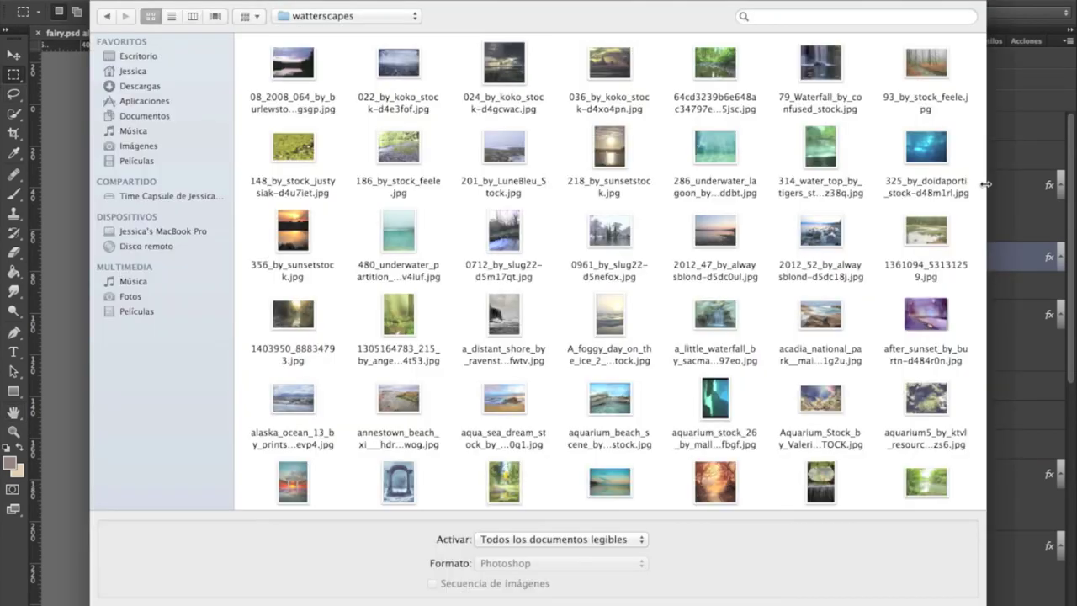
{"action": "double_click", "coordinate": [821, 67]}
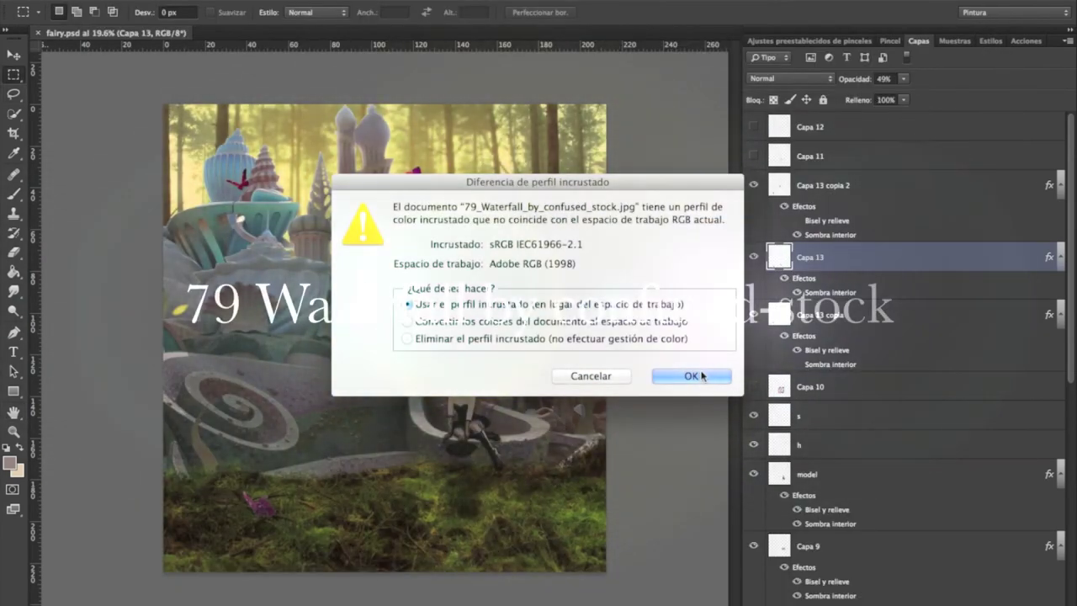
{"action": "left_click", "coordinate": [692, 376]}
- Copy a rectangle of water from the waterfall photo and paste it into fairy.psd above Capa 13 copia 2
{"action": "left_click_drag", "start_coordinate": [132, 547], "coordinate": [654, 365]}
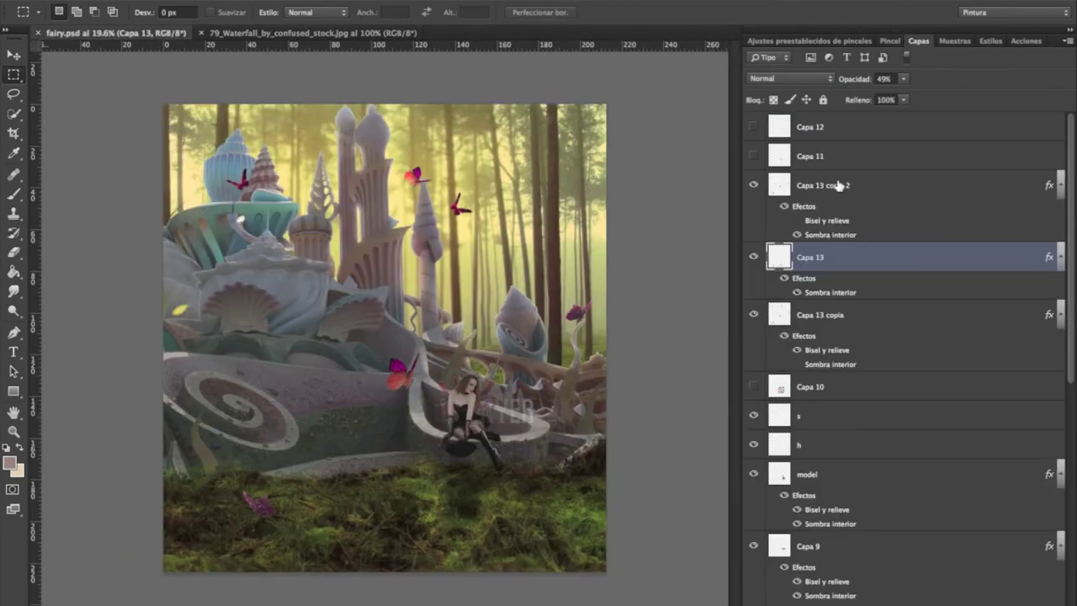
{"action": "left_click", "coordinate": [839, 184]}
{"action": "key", "text": "ctrl+v"}
- Free-transform the pasted water to span the full canvas width and cover the grass below the castle
{"action": "right_click", "coordinate": [454, 407]}
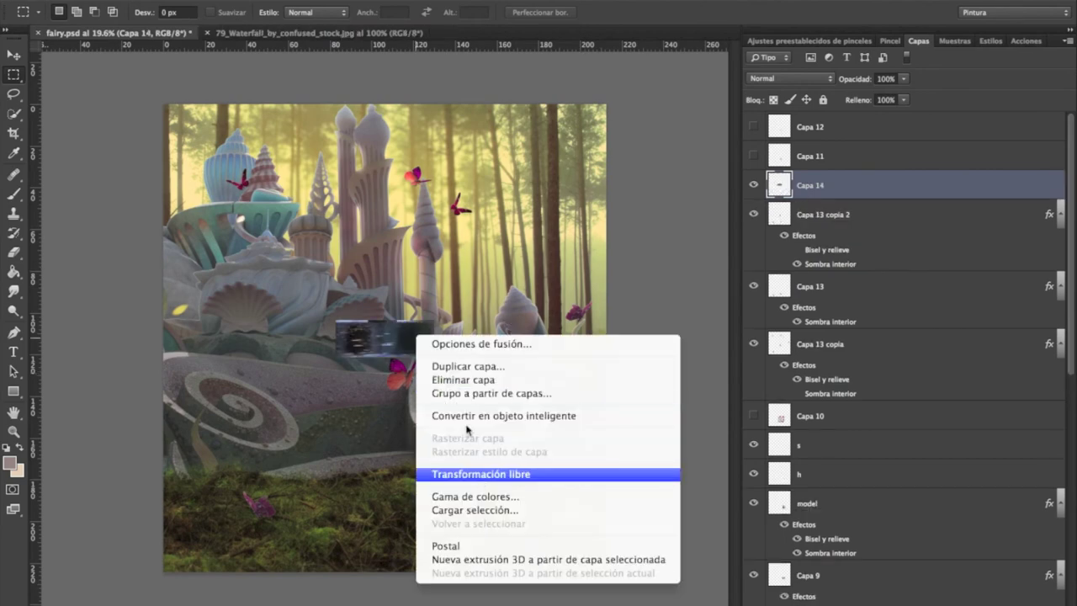
{"action": "left_click", "coordinate": [480, 473]}
{"action": "left_click_drag", "start_coordinate": [434, 357], "coordinate": [658, 439]}
{"action": "left_click_drag", "start_coordinate": [564, 367], "coordinate": [394, 498]}
{"action": "left_click_drag", "start_coordinate": [490, 453], "coordinate": [605, 469]}
{"action": "left_click", "coordinate": [754, 12]}
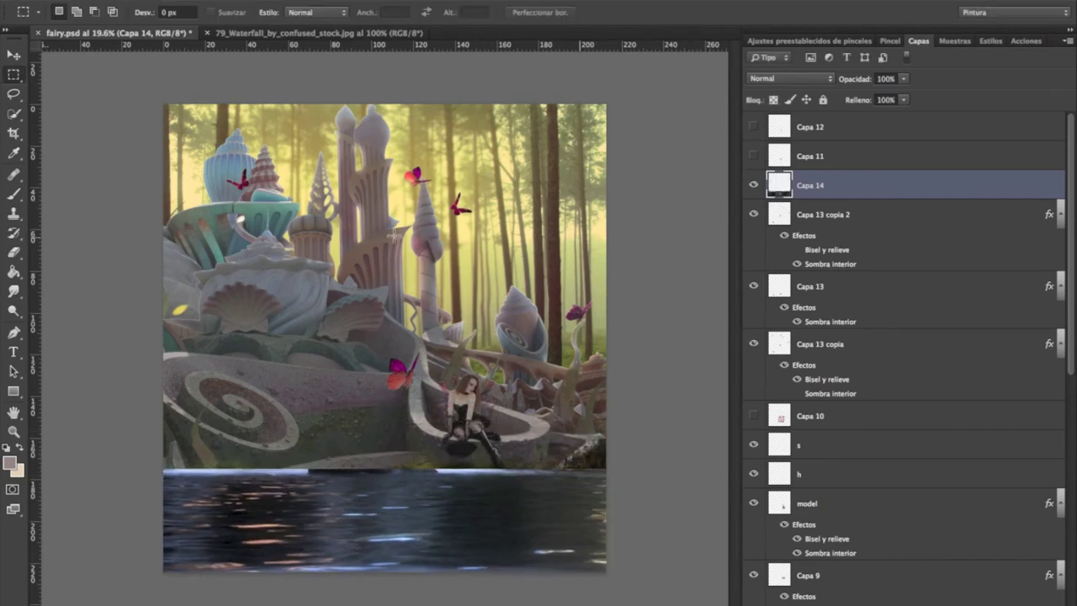
- Activate the Eraser on the water layer and browse its brush presets
{"action": "left_click", "coordinate": [18, 256]}
{"action": "right_click", "coordinate": [325, 340]}
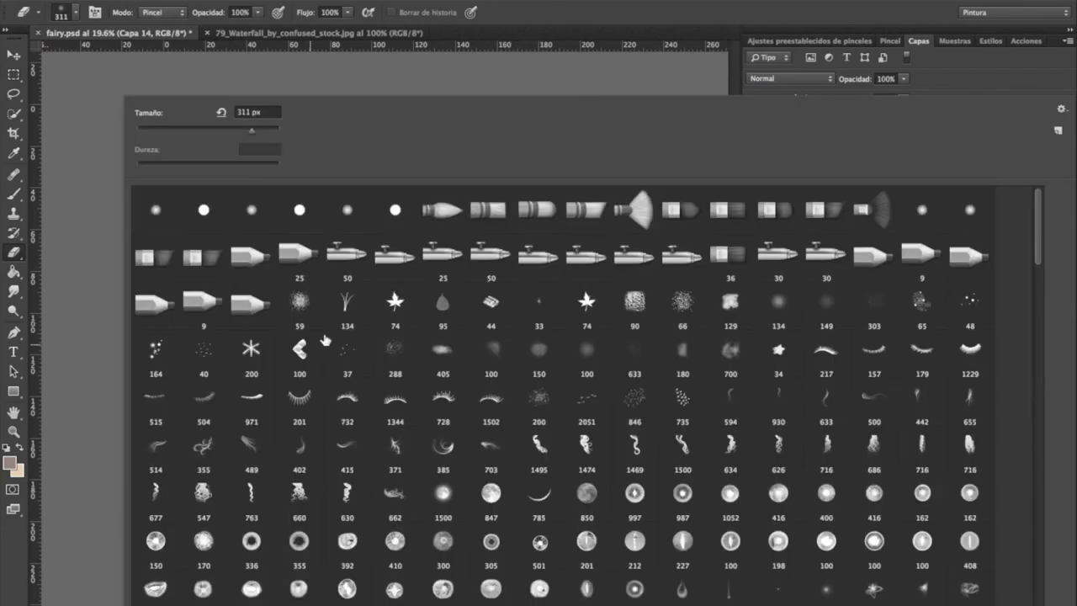
{"action": "left_click", "coordinate": [776, 13]}
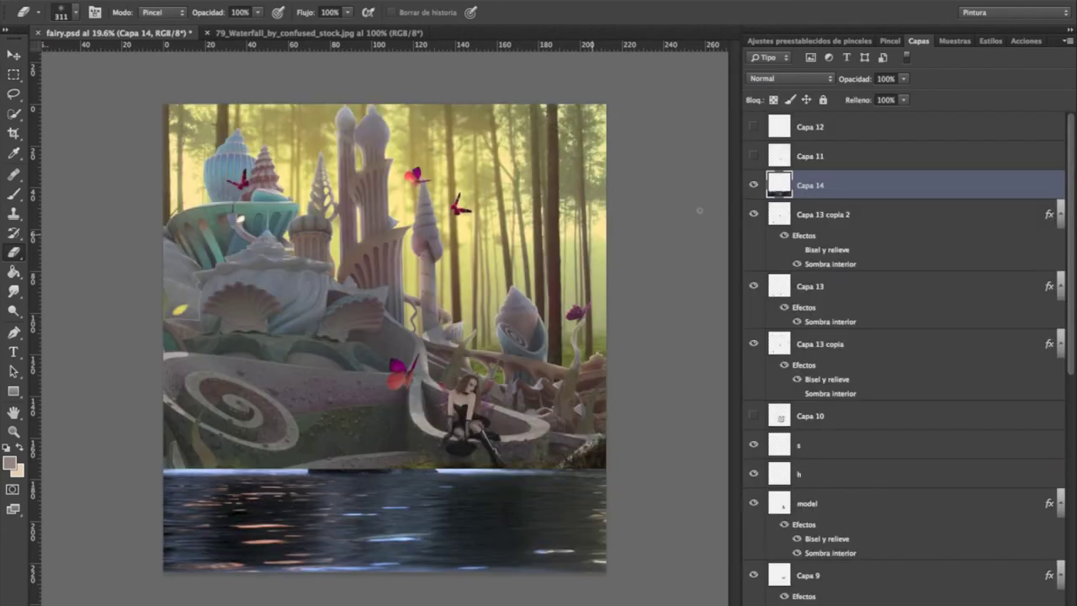
- Move the water layer Capa 14 down the layer stack to between Capa 8 and Capa 7 copia 2
{"action": "left_click_drag", "start_coordinate": [822, 200], "coordinate": [847, 565]}
{"action": "scroll", "coordinate": [1059, 376], "scroll_direction": "down", "scroll_amount": 5}
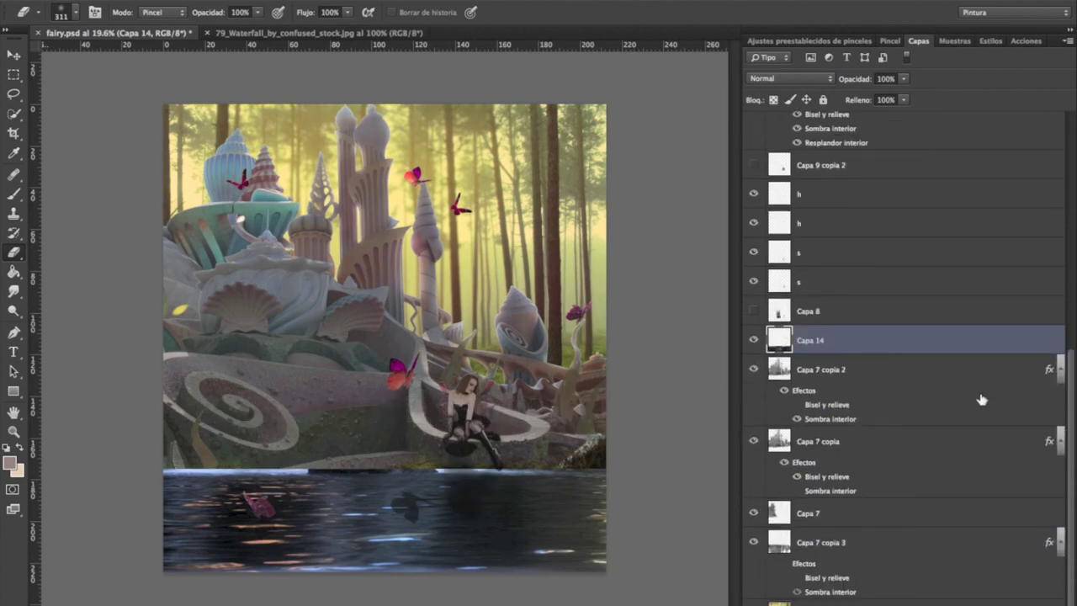
{"action": "left_click_drag", "start_coordinate": [820, 353], "coordinate": [847, 340]}
- Set the Eraser to the speckled 59 brush at 279 px for roughening the water layer's edges
{"action": "right_click", "coordinate": [277, 230]}
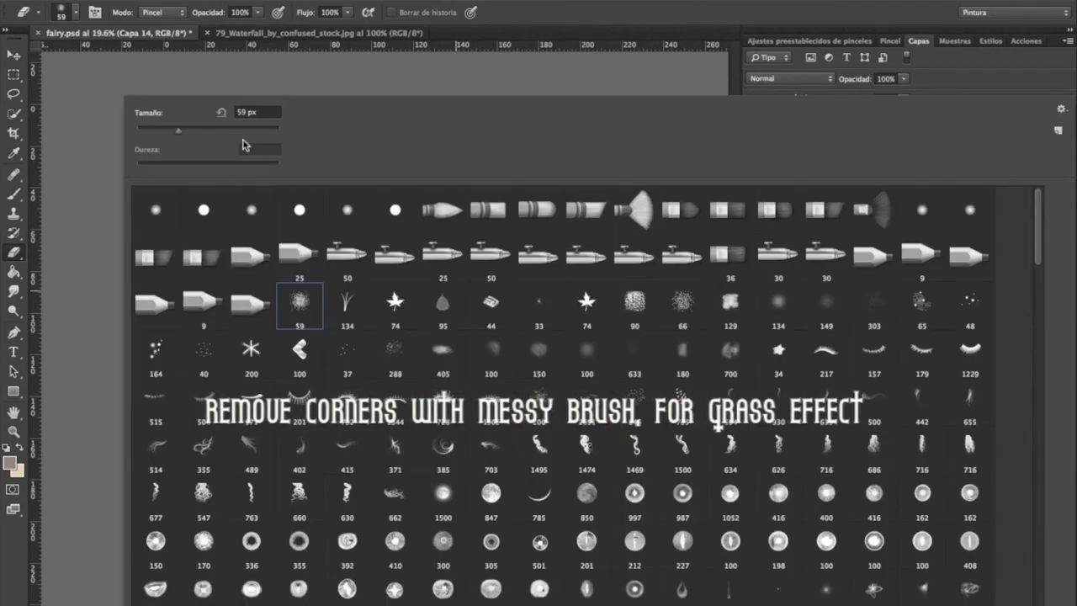
{"action": "left_click", "coordinate": [249, 130]}
{"action": "left_click", "coordinate": [341, 27]}
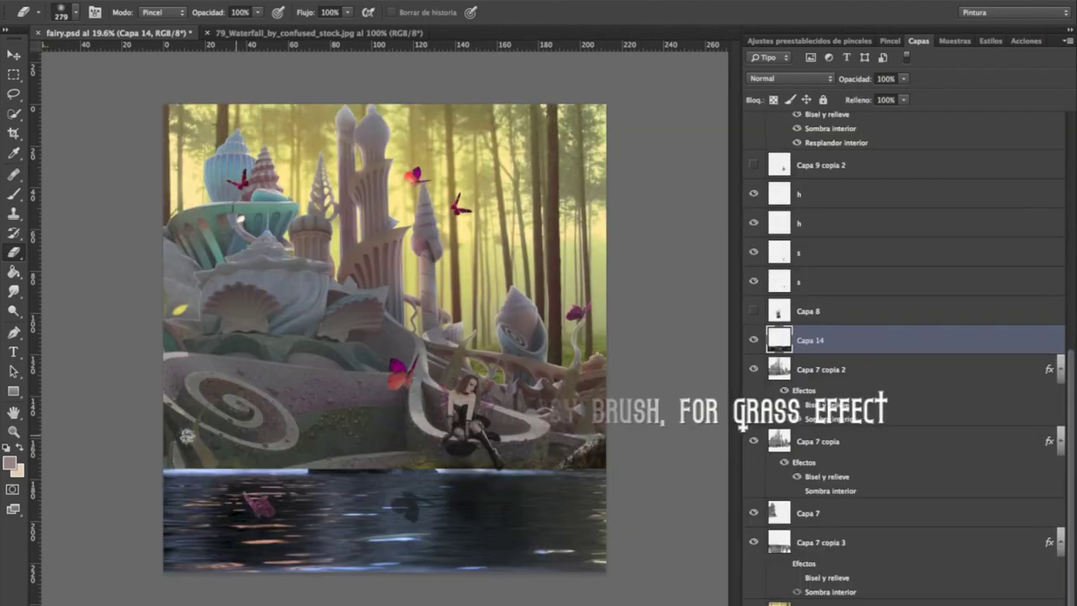